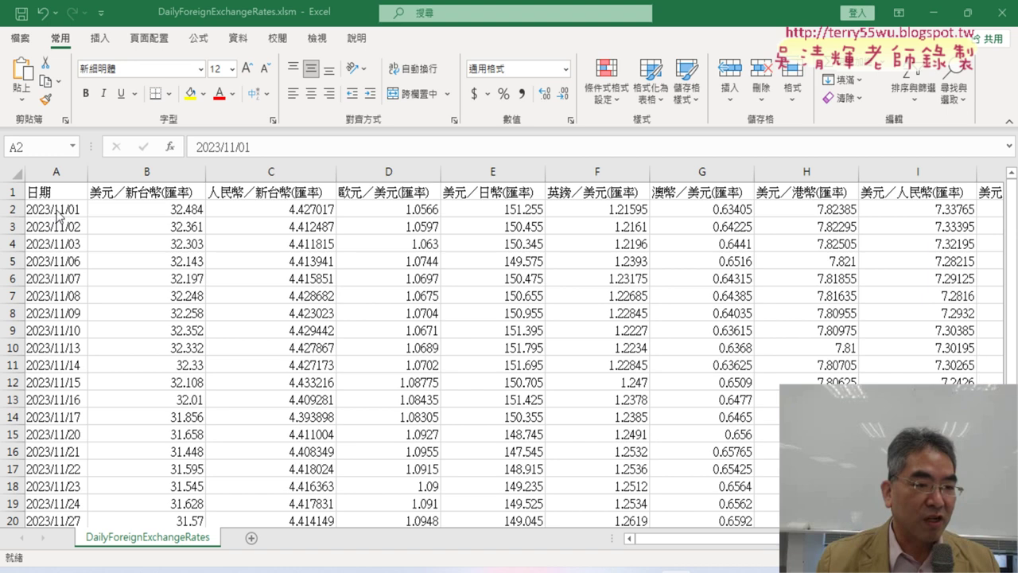
- Jump from the first date in A2 to the last data row, 2023/12/06 in row 27
{"action": "left_click", "coordinate": [58, 213]}
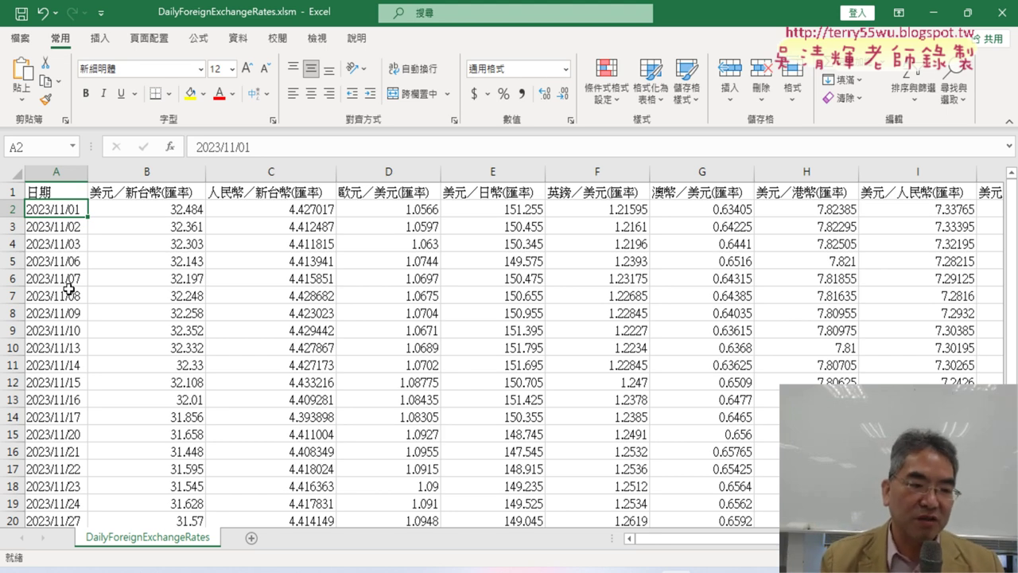
{"action": "key", "text": "ctrl+Down"}
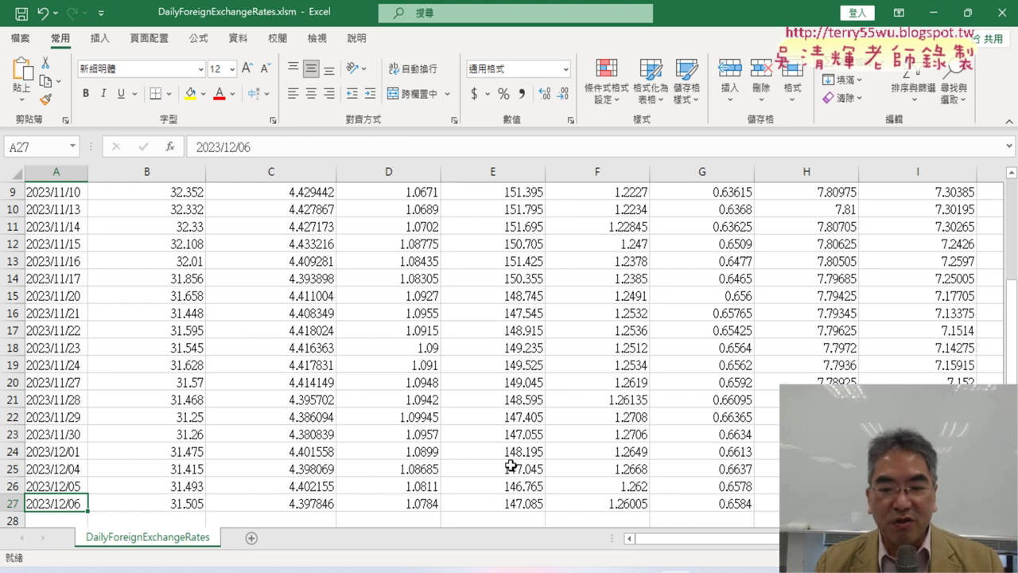
{"action": "scroll", "coordinate": [577, 231], "scroll_direction": "right", "scroll_amount": 3}
{"action": "scroll", "coordinate": [577, 231], "scroll_direction": "up", "scroll_amount": 2}
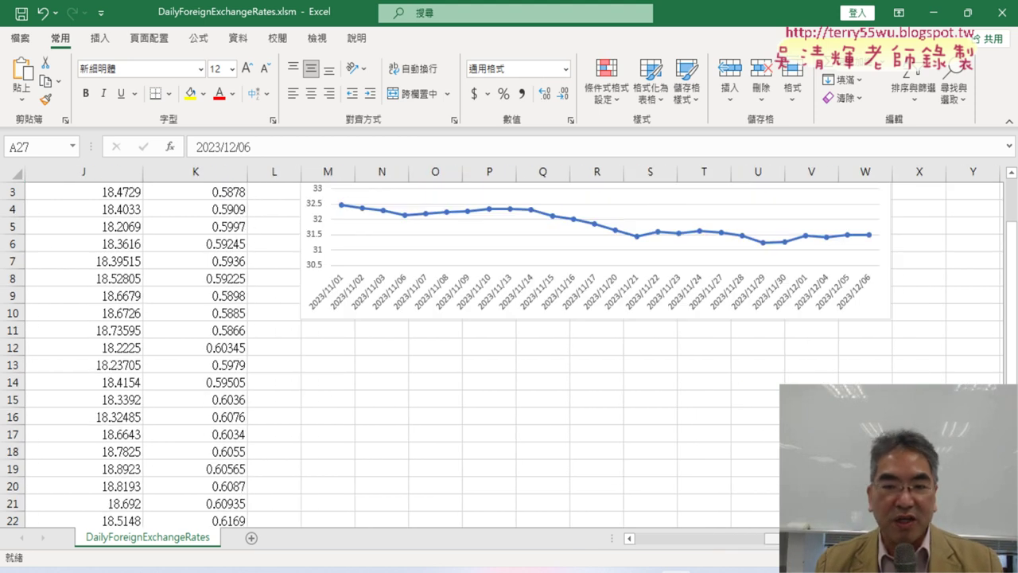
{"action": "scroll", "coordinate": [577, 231], "scroll_direction": "up", "scroll_amount": 1}
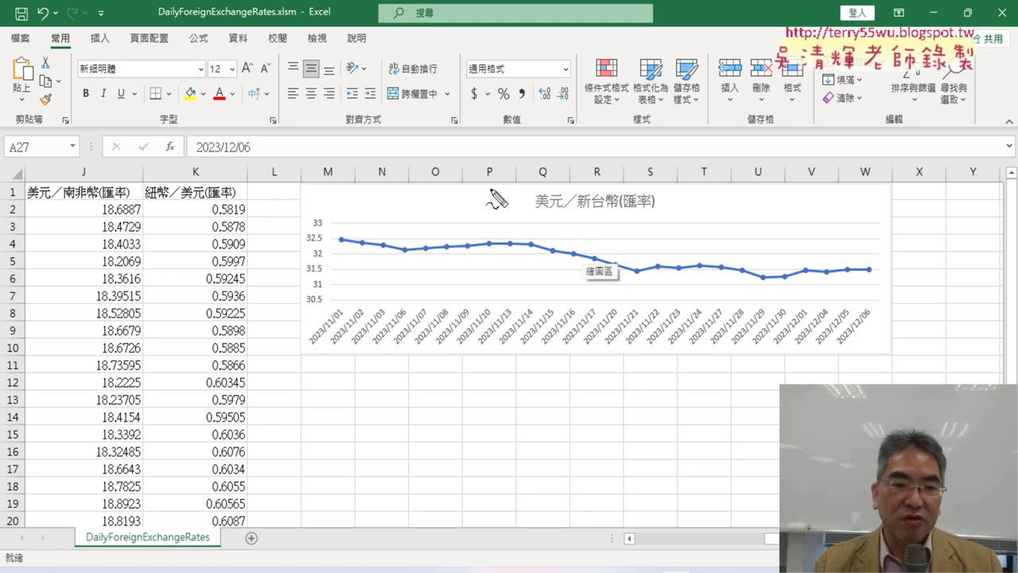
{"action": "left_click_drag", "start_coordinate": [303, 185], "coordinate": [299, 195]}
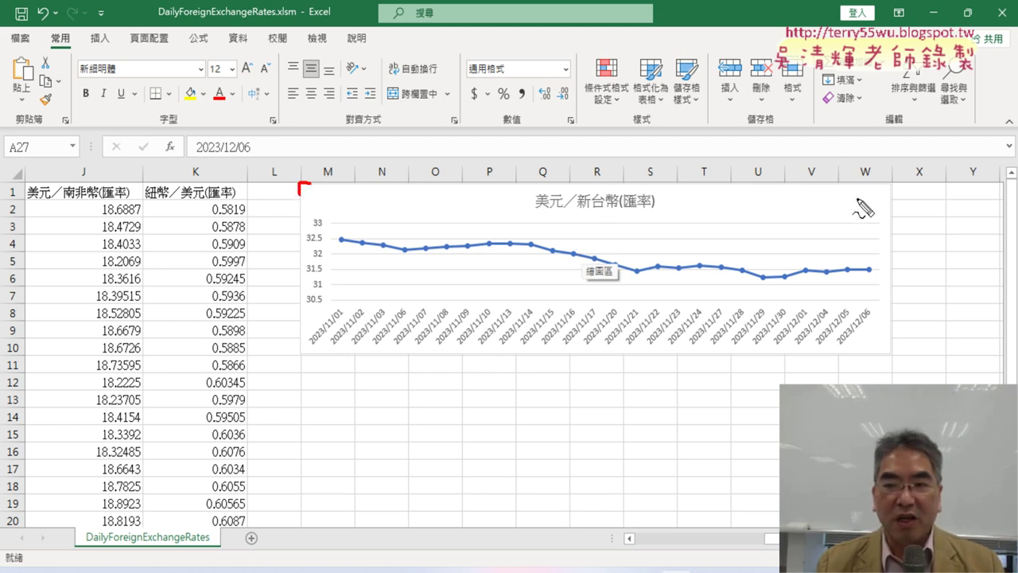
{"action": "left_click_drag", "start_coordinate": [891, 177], "coordinate": [892, 191]}
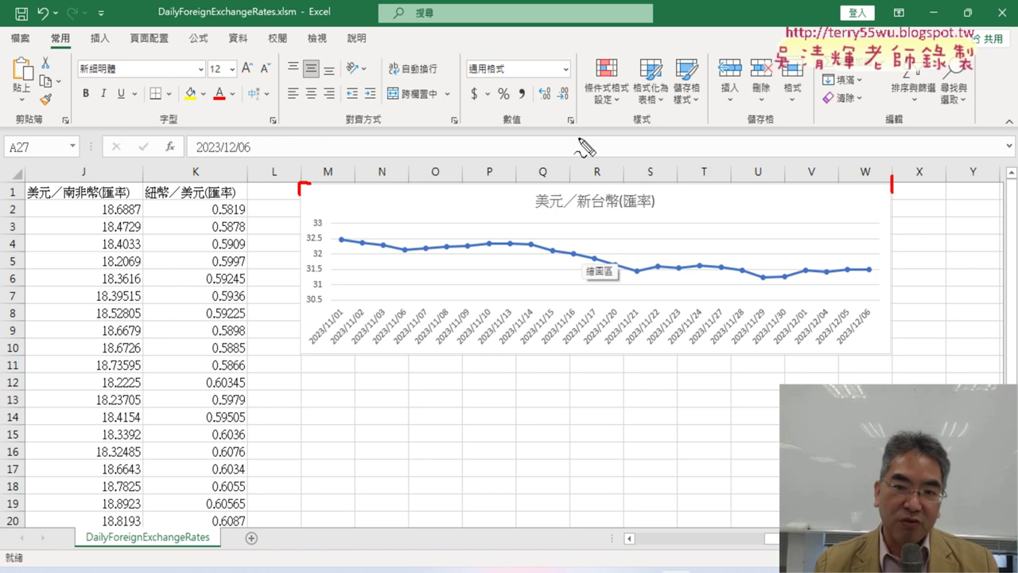
{"action": "mouse_move", "coordinate": [595, 85]}
{"action": "left_mouse_down"}
{"action": "mouse_move", "coordinate": [551, 137]}
{"action": "mouse_move", "coordinate": [595, 143]}
{"action": "left_mouse_up"}
{"action": "left_click_drag", "start_coordinate": [618, 107], "coordinate": [618, 135]}
{"action": "left_click_drag", "start_coordinate": [642, 111], "coordinate": [644, 113]}
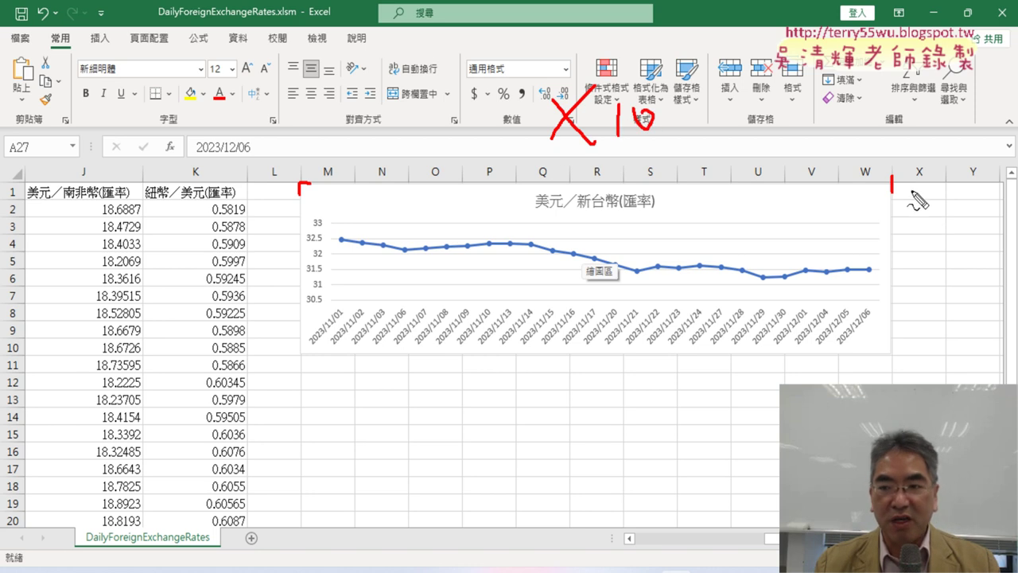
{"action": "left_click_drag", "start_coordinate": [894, 185], "coordinate": [920, 205]}
{"action": "left_click_drag", "start_coordinate": [892, 352], "coordinate": [918, 309]}
{"action": "mouse_move", "coordinate": [927, 256]}
{"action": "left_mouse_down"}
{"action": "mouse_move", "coordinate": [951, 280]}
{"action": "mouse_move", "coordinate": [930, 278]}
{"action": "mouse_move", "coordinate": [959, 287]}
{"action": "mouse_move", "coordinate": [971, 257]}
{"action": "left_mouse_up"}
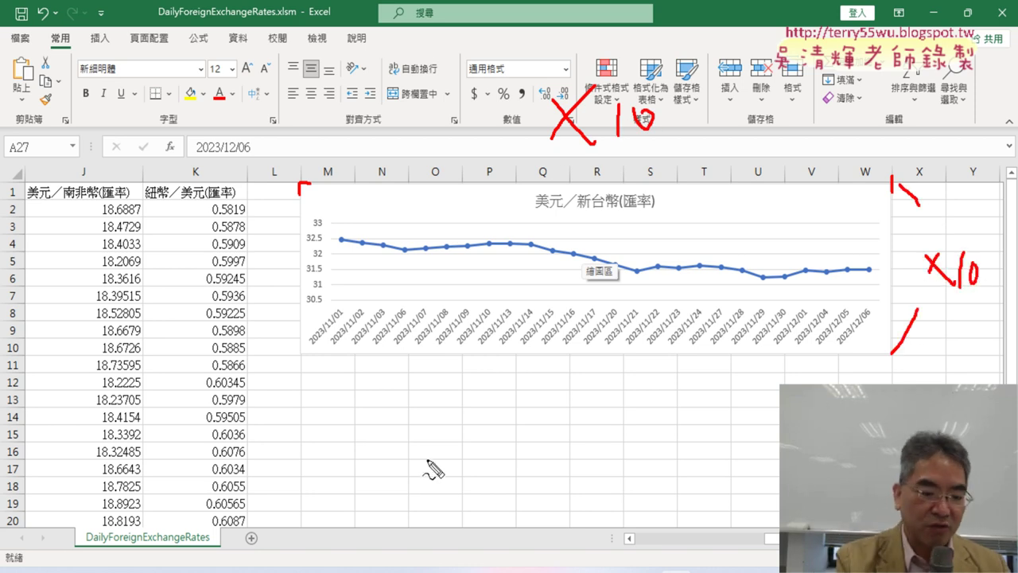
{"action": "key", "text": "Escape"}
{"action": "scroll", "coordinate": [286, 334], "scroll_direction": "left", "scroll_amount": 3}
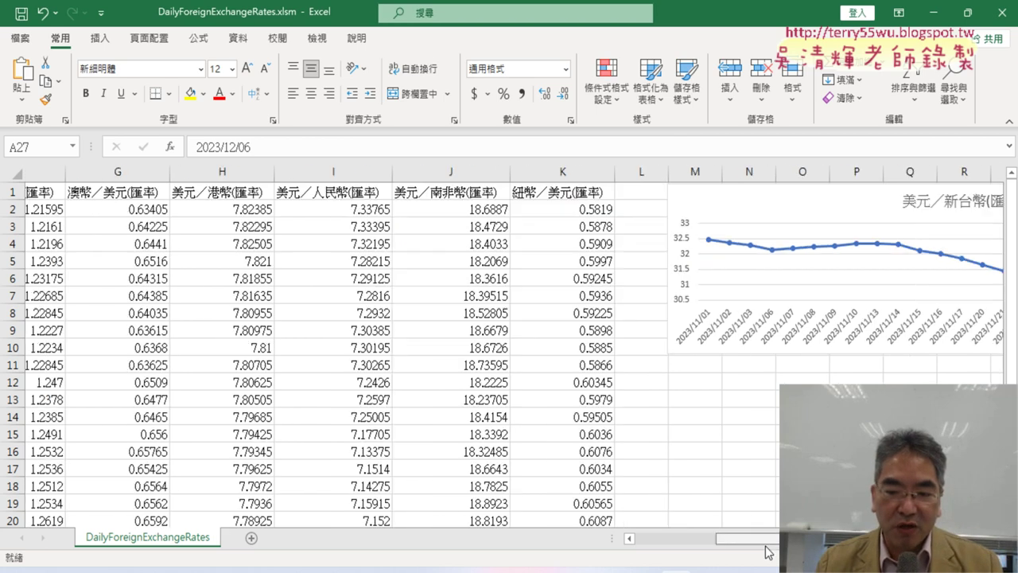
{"action": "scroll", "coordinate": [147, 217], "scroll_direction": "left", "scroll_amount": 3}
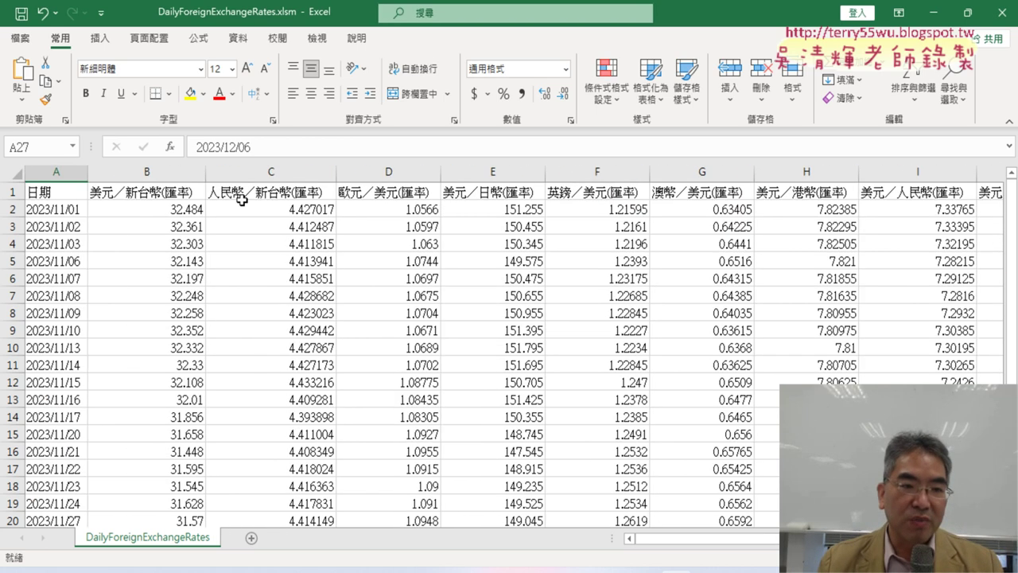
{"action": "left_click", "coordinate": [46, 192]}
{"action": "scroll", "coordinate": [196, 464], "scroll_direction": "down", "scroll_amount": 6}
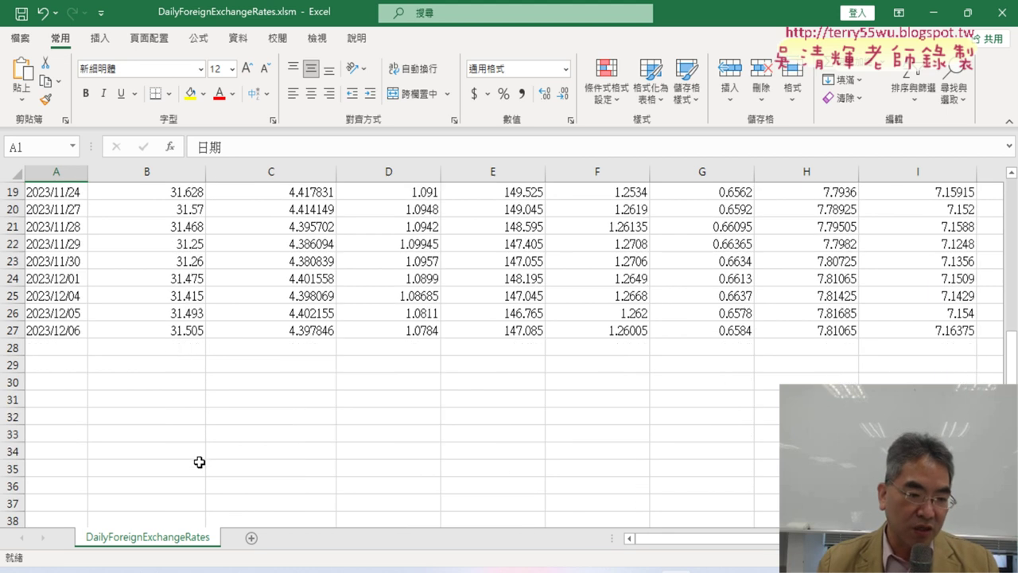
{"action": "scroll", "coordinate": [181, 334], "scroll_direction": "up", "scroll_amount": 2}
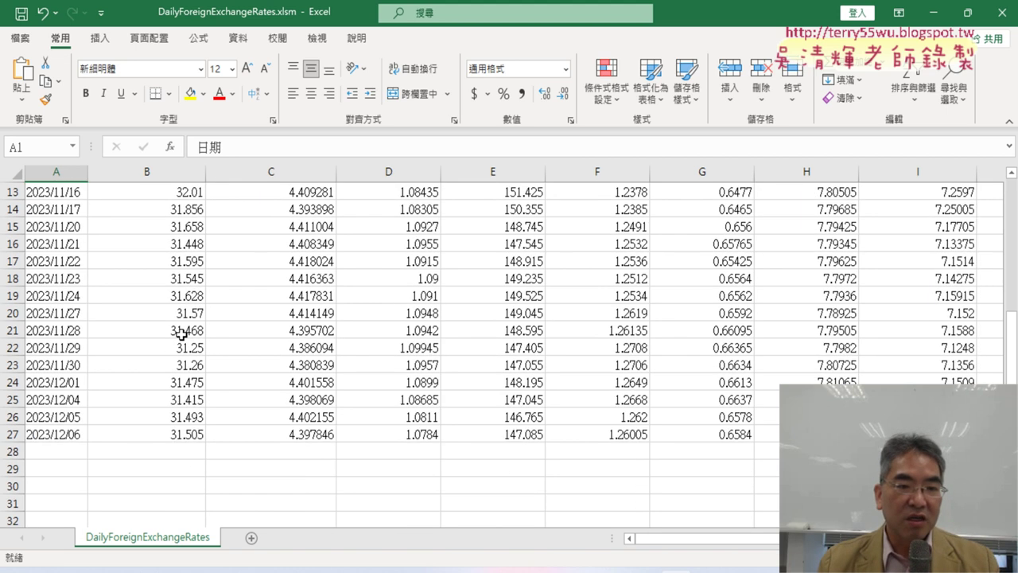
{"action": "scroll", "coordinate": [177, 331], "scroll_direction": "up", "scroll_amount": 4}
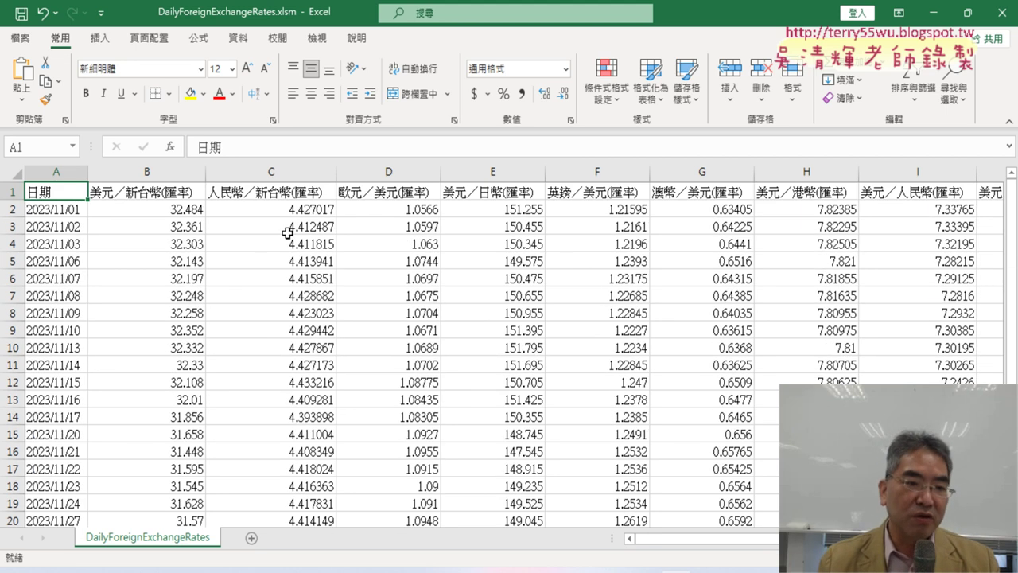
{"action": "scroll", "coordinate": [288, 286], "scroll_direction": "down", "scroll_amount": 3}
{"action": "scroll", "coordinate": [296, 366], "scroll_direction": "down", "scroll_amount": 1}
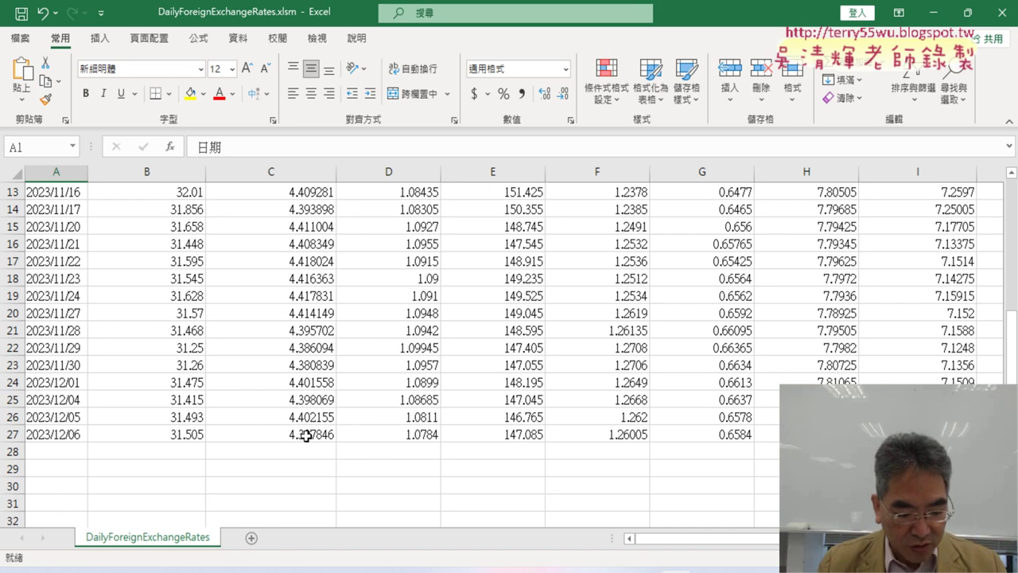
{"action": "left_click", "coordinate": [307, 436], "text": "shift"}
{"action": "scroll", "coordinate": [284, 358], "scroll_direction": "up", "scroll_amount": 2}
{"action": "scroll", "coordinate": [274, 359], "scroll_direction": "up", "scroll_amount": 2}
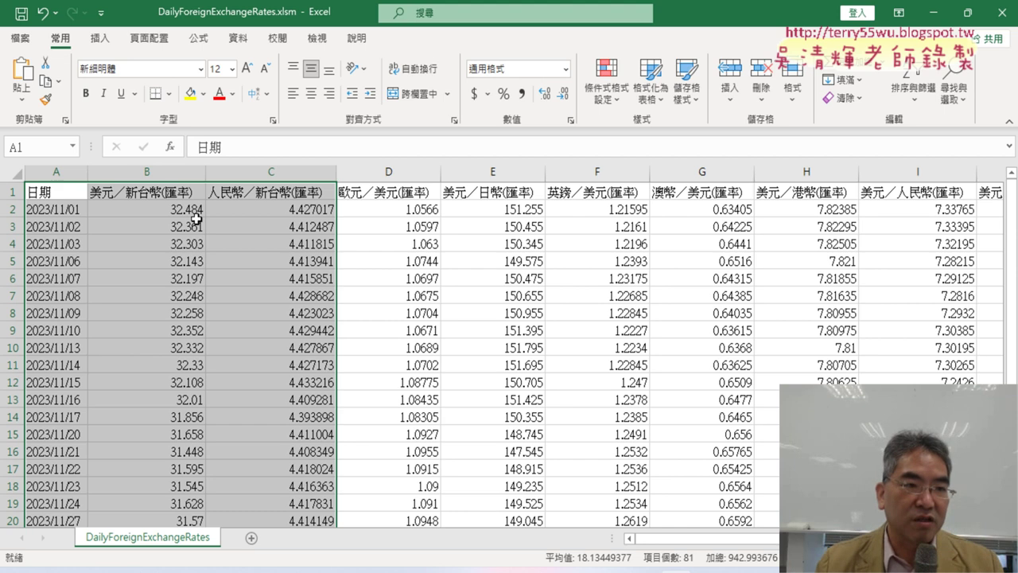
{"action": "left_click", "coordinate": [100, 37]}
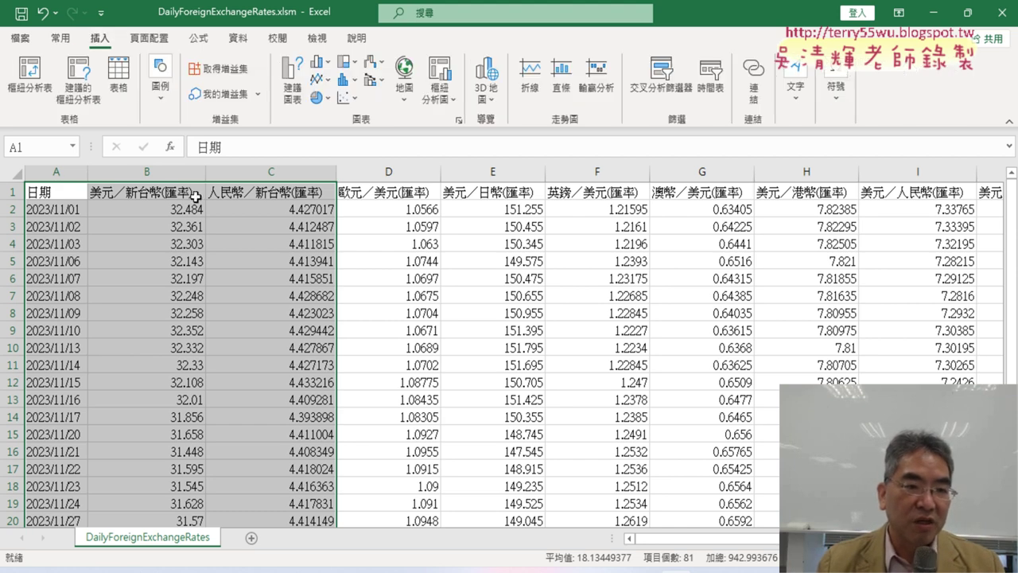
{"action": "left_click", "coordinate": [319, 79]}
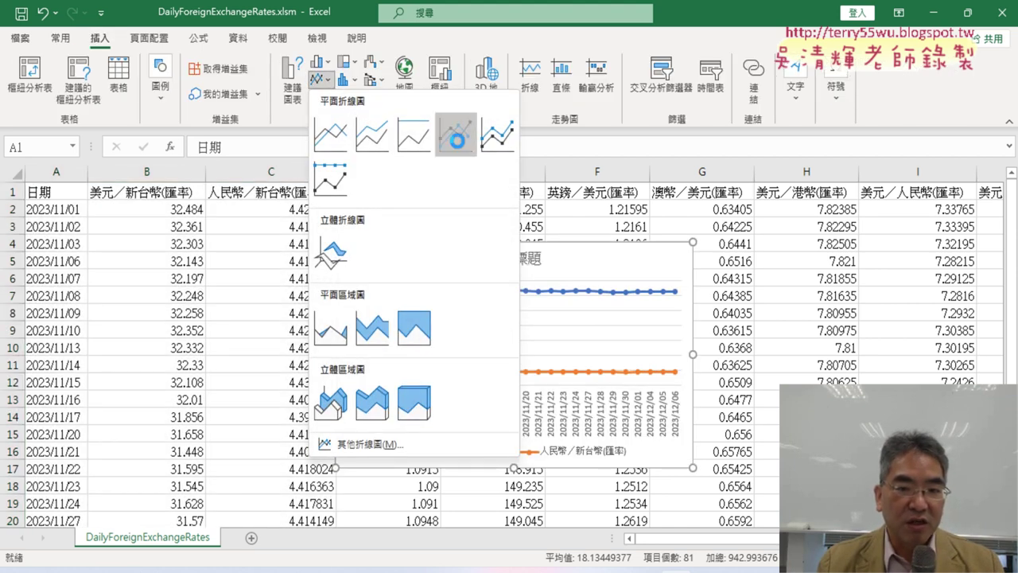
{"action": "left_click", "coordinate": [455, 137]}
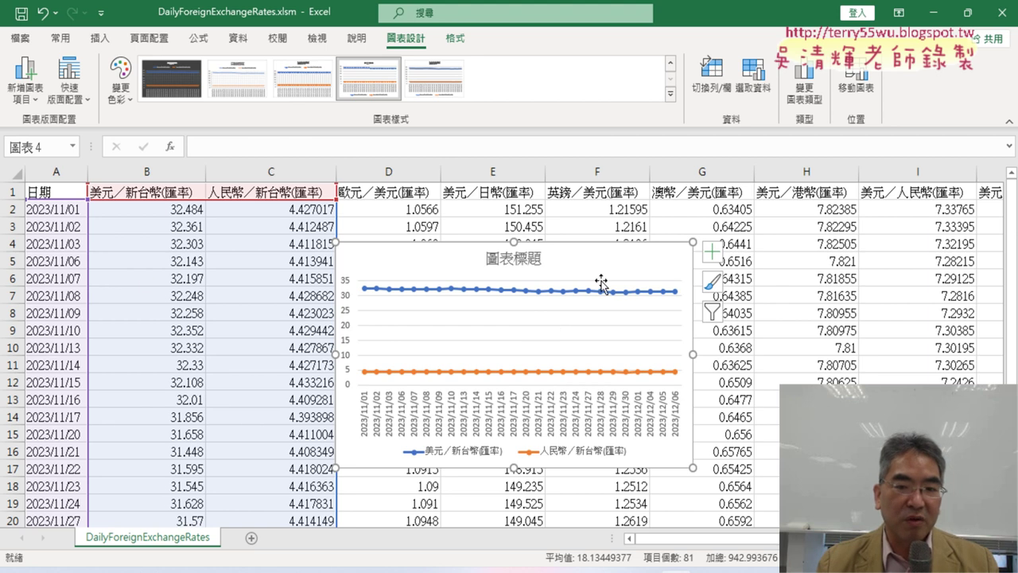
{"action": "key", "text": "Delete"}
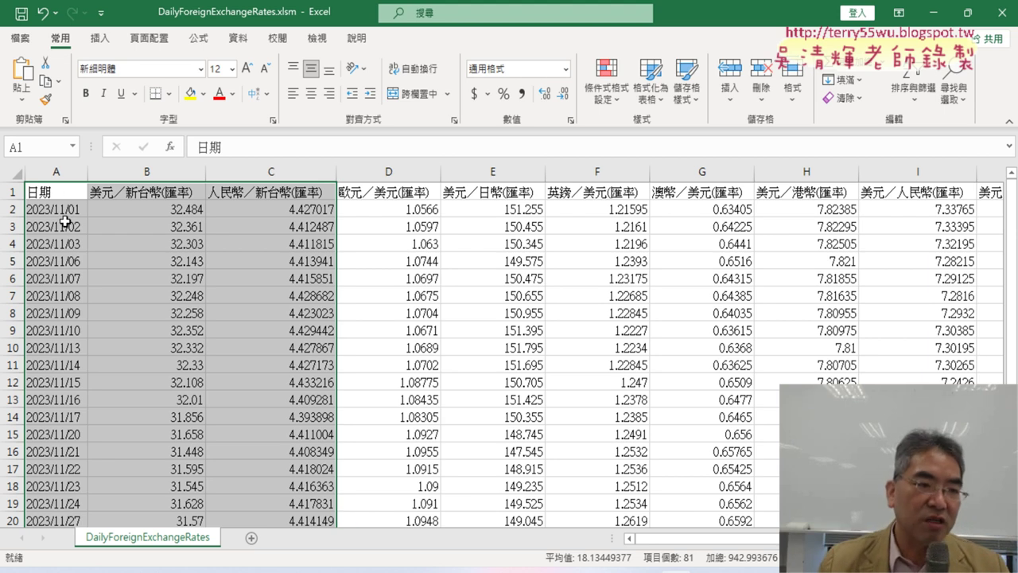
- Select the dates A1:A27 and the 人民幣／新台幣(匯率) rates C1:C27 as a first attempt
{"action": "left_click", "coordinate": [61, 191]}
{"action": "scroll", "coordinate": [60, 219], "scroll_direction": "down", "scroll_amount": 4}
{"action": "scroll", "coordinate": [68, 263], "scroll_direction": "down", "scroll_amount": 3}
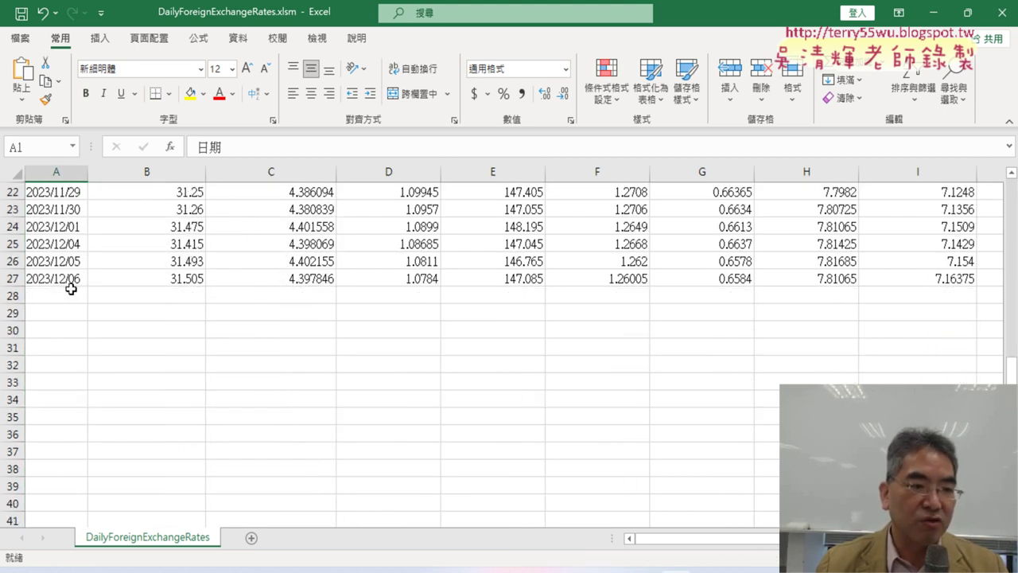
{"action": "scroll", "coordinate": [70, 243], "scroll_direction": "up", "scroll_amount": 1}
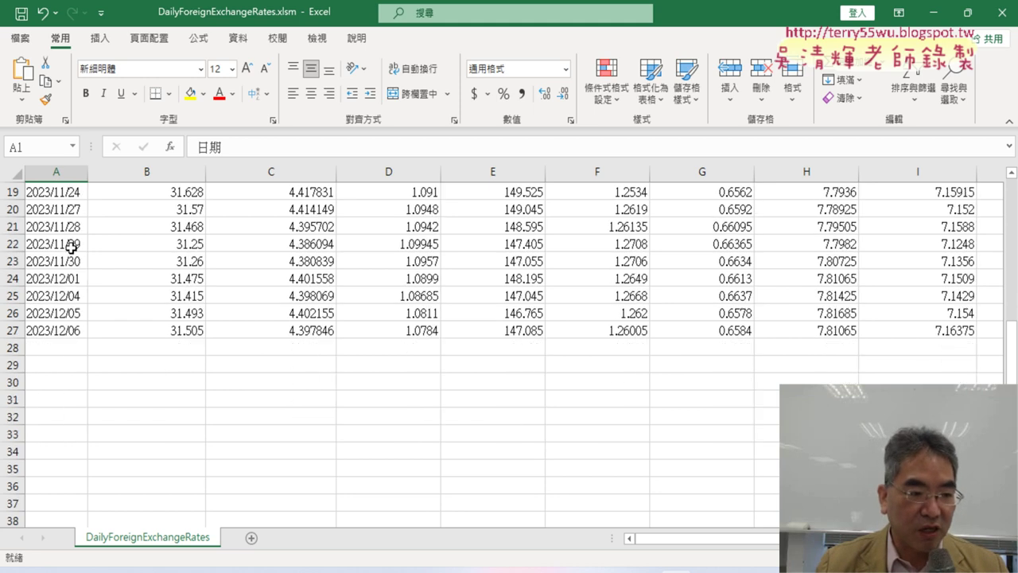
{"action": "scroll", "coordinate": [67, 243], "scroll_direction": "down", "scroll_amount": 2}
{"action": "left_click", "coordinate": [66, 231], "text": "shift"}
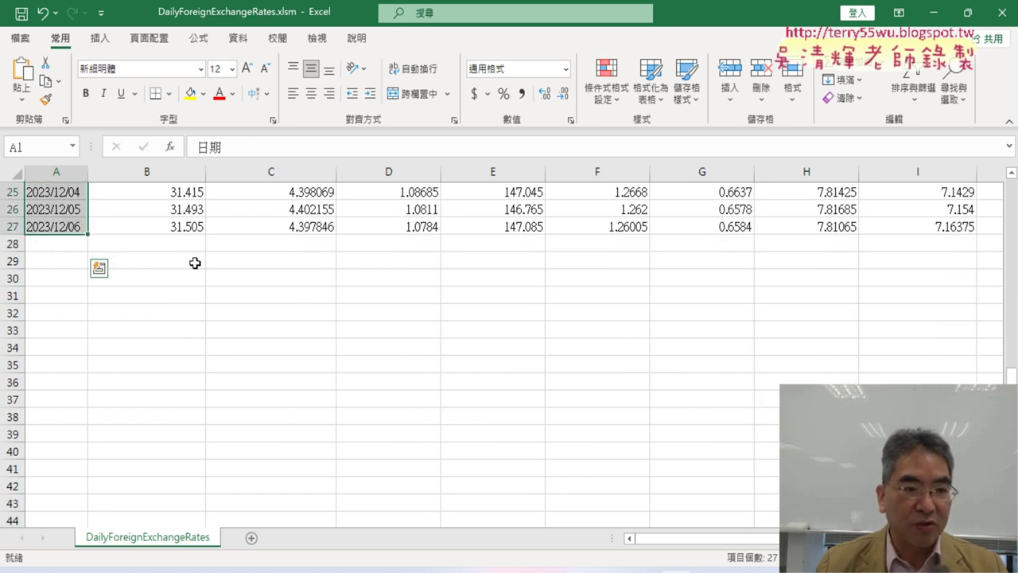
{"action": "scroll", "coordinate": [196, 262], "scroll_direction": "up", "scroll_amount": 7}
{"action": "scroll", "coordinate": [295, 253], "scroll_direction": "up", "scroll_amount": 1}
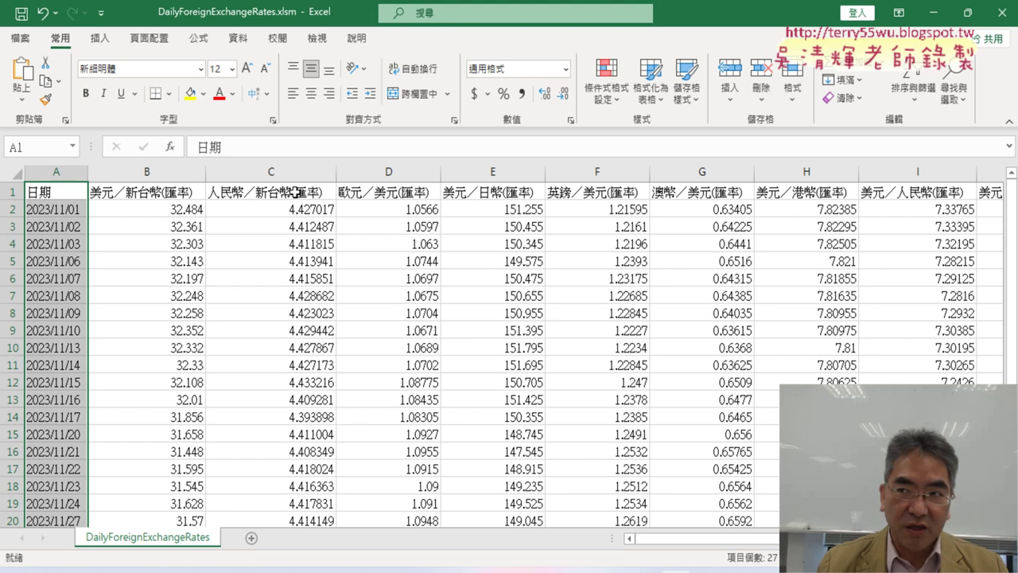
{"action": "left_click", "coordinate": [295, 192]}
{"action": "scroll", "coordinate": [286, 318], "scroll_direction": "down", "scroll_amount": 4}
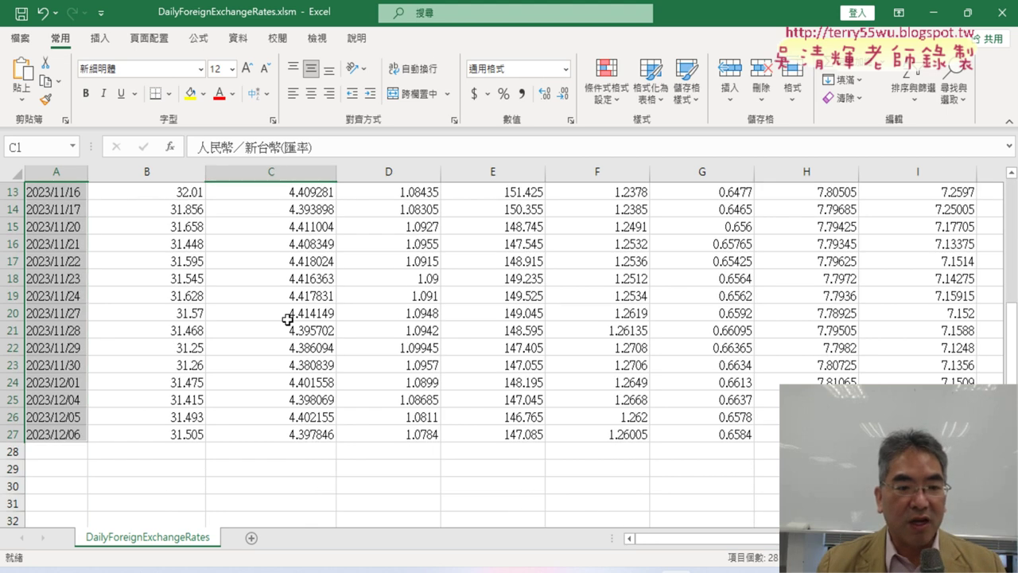
{"action": "scroll", "coordinate": [296, 330], "scroll_direction": "down", "scroll_amount": 2}
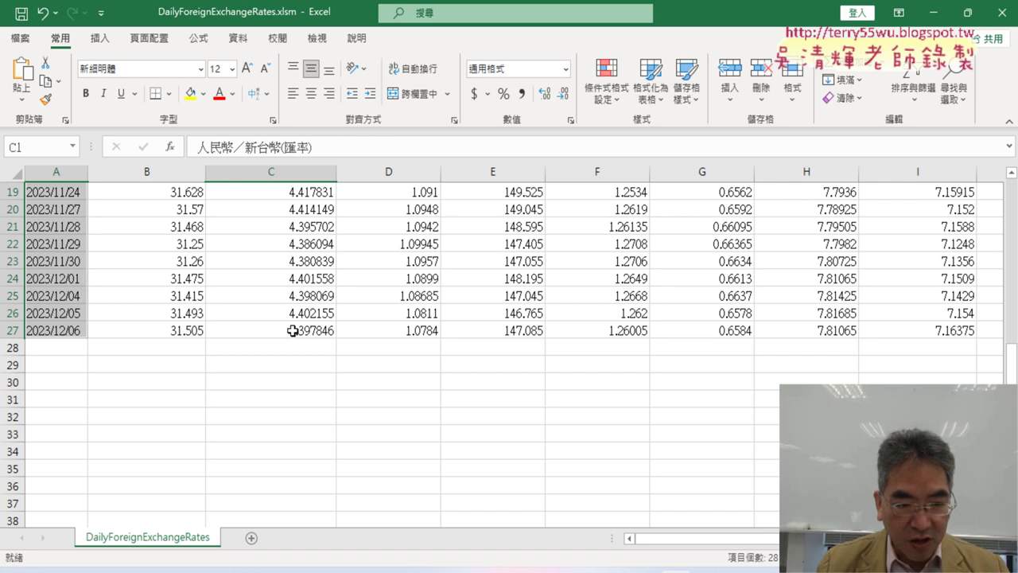
{"action": "left_click", "coordinate": [293, 330], "text": "shift"}
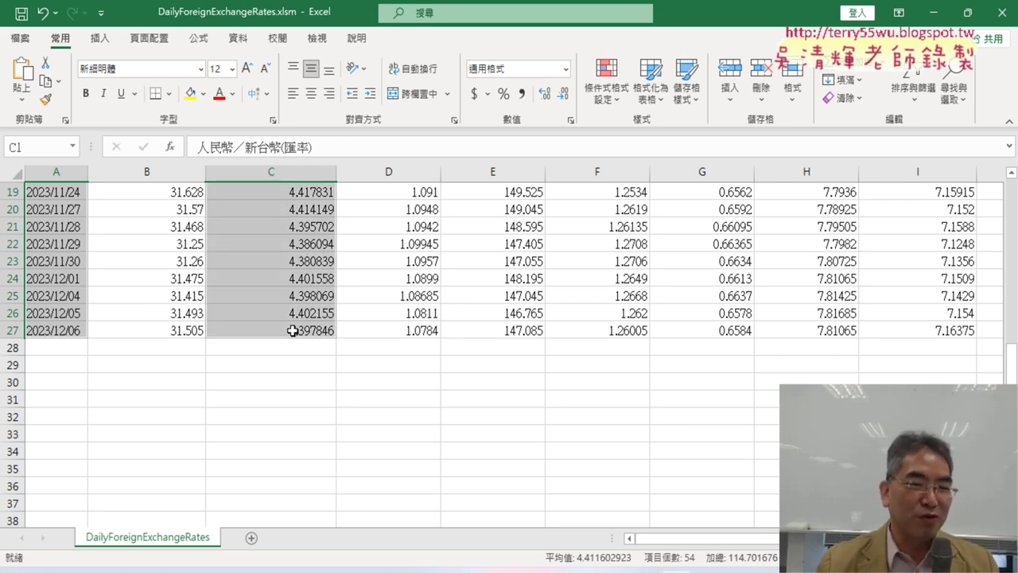
{"action": "scroll", "coordinate": [292, 330], "scroll_direction": "up", "scroll_amount": 4}
{"action": "scroll", "coordinate": [292, 330], "scroll_direction": "up", "scroll_amount": 2}
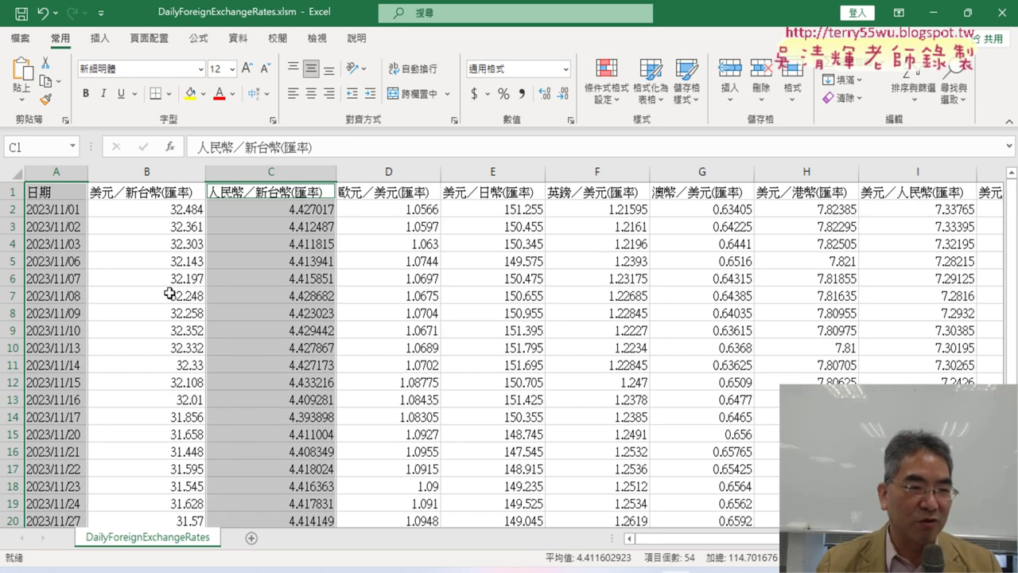
- Redo the selection so dates A1:A27 and rates C1:C27 are selected together
{"action": "left_click", "coordinate": [142, 274]}
{"action": "left_click", "coordinate": [58, 191]}
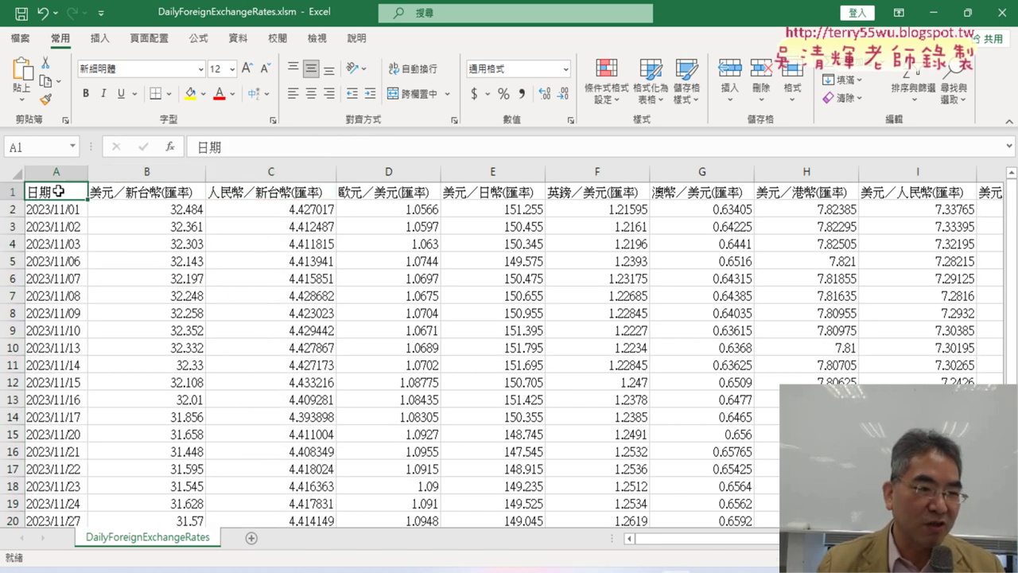
{"action": "scroll", "coordinate": [54, 405], "scroll_direction": "down", "scroll_amount": 5}
{"action": "left_click", "coordinate": [62, 383], "text": "shift"}
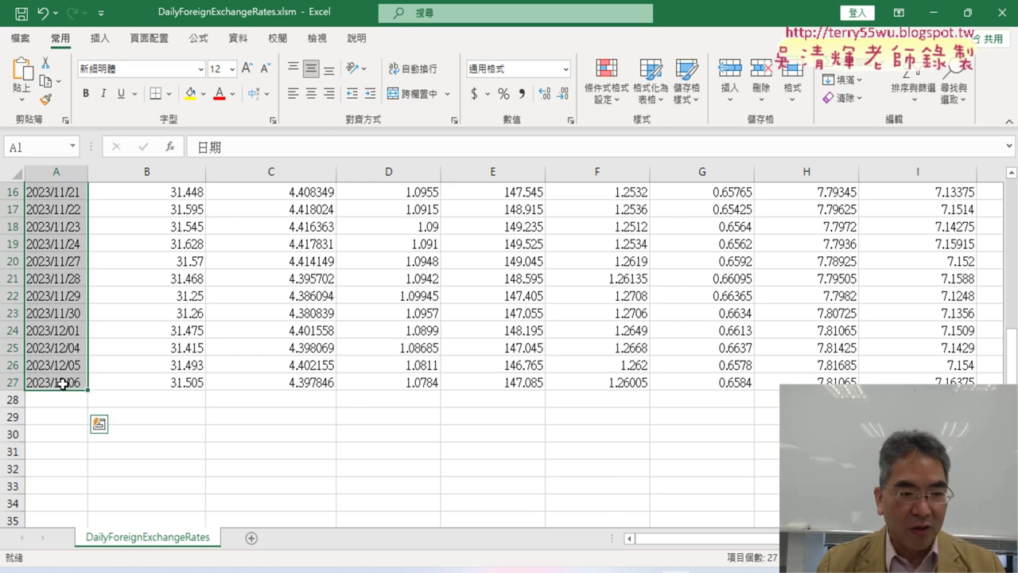
{"action": "scroll", "coordinate": [68, 380], "scroll_direction": "up", "scroll_amount": 5}
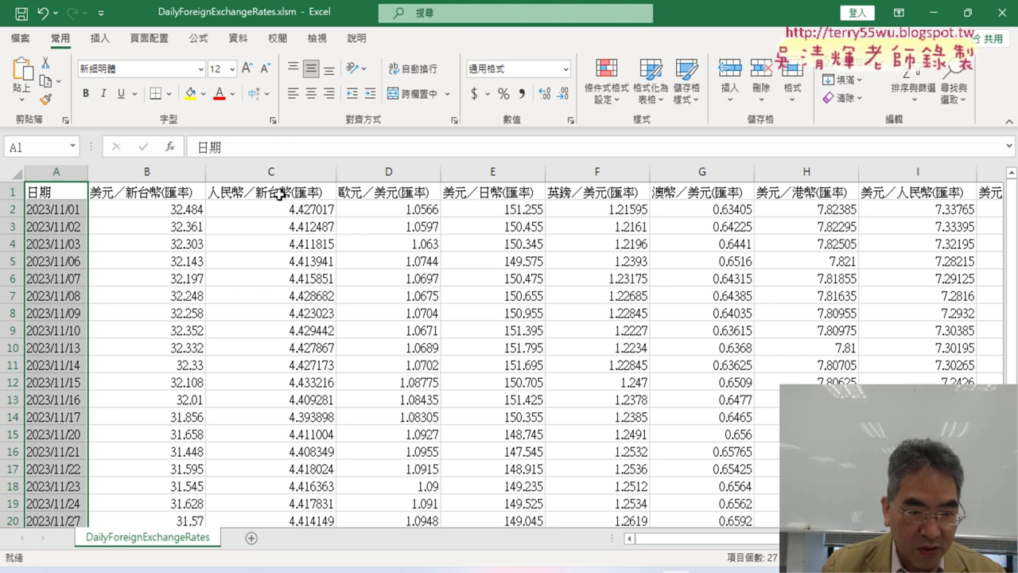
{"action": "left_click", "coordinate": [280, 194], "text": "ctrl"}
{"action": "scroll", "coordinate": [322, 328], "scroll_direction": "down", "scroll_amount": 5}
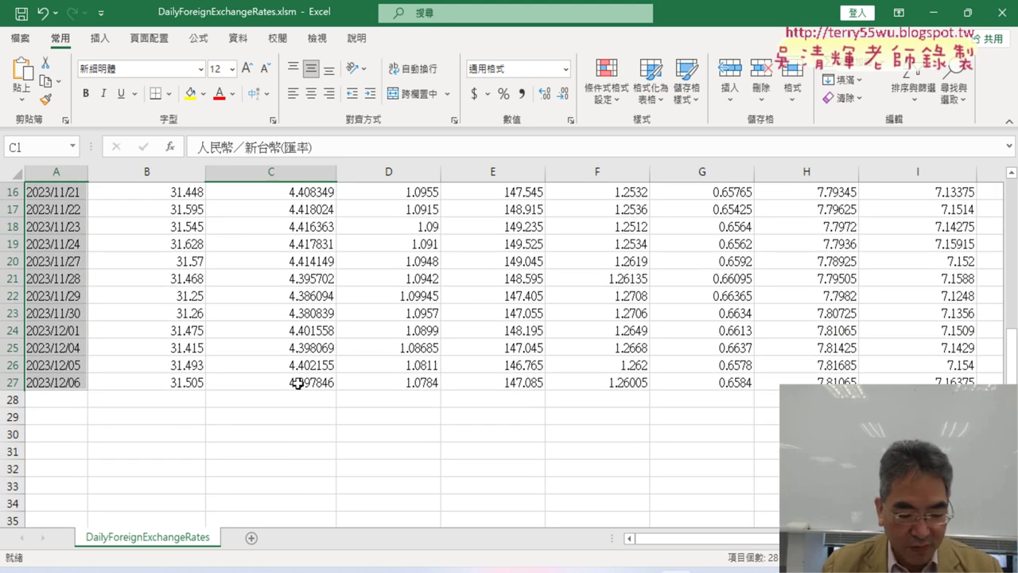
{"action": "left_click", "coordinate": [298, 383], "text": "shift"}
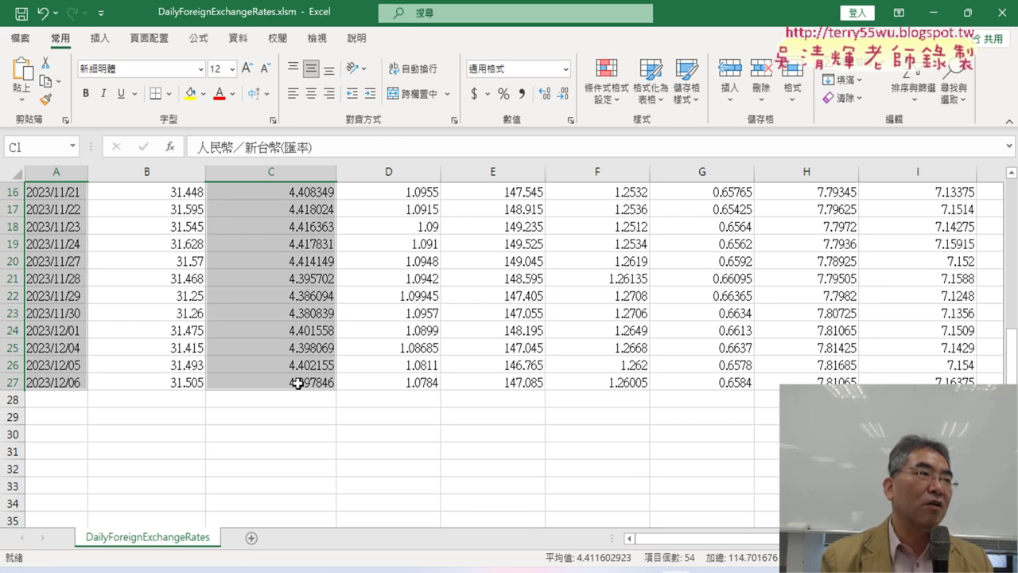
- Insert a Line with Markers chart of the 人民幣／新台幣(匯率) rates against the dates
{"action": "left_click", "coordinate": [116, 43]}
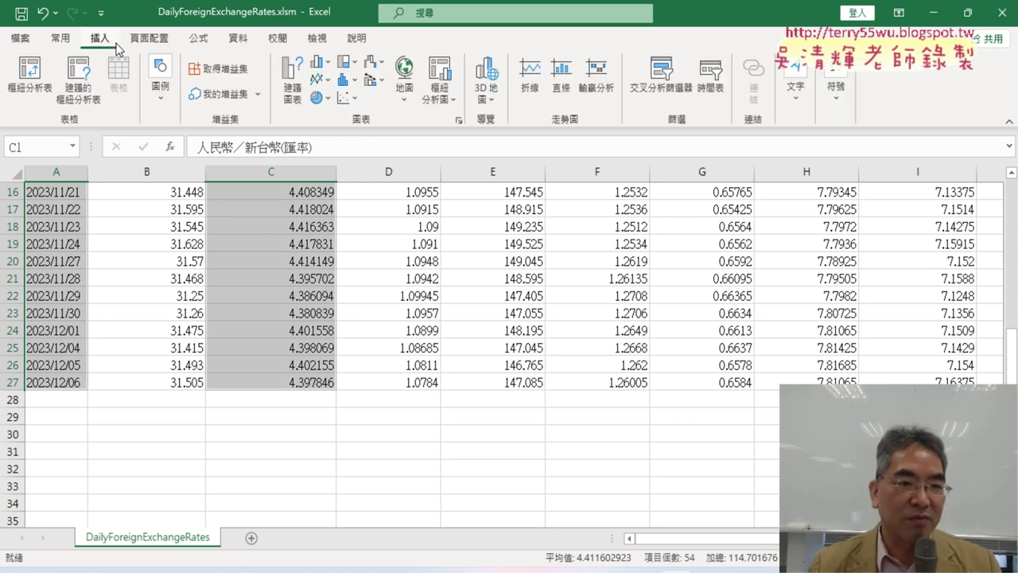
{"action": "left_click", "coordinate": [329, 80]}
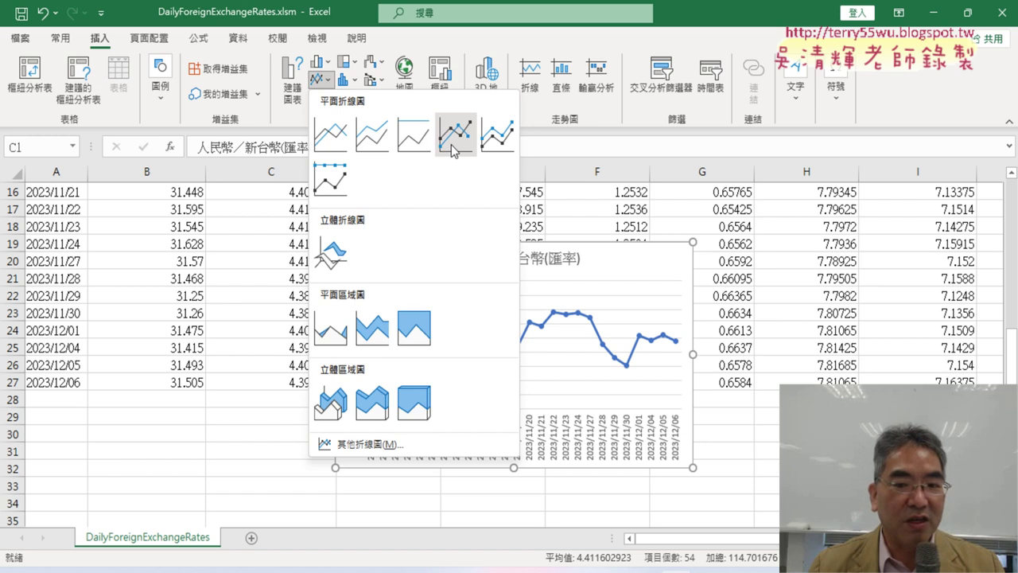
{"action": "left_click", "coordinate": [453, 147]}
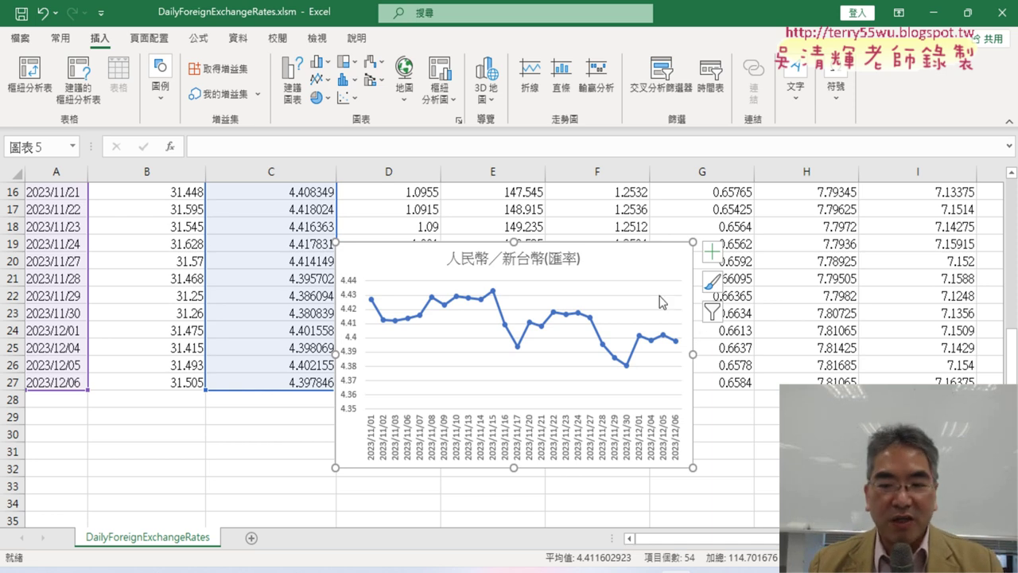
- Scroll right to the empty area beside the data columns
{"action": "scroll", "coordinate": [630, 282], "scroll_direction": "right", "scroll_amount": 2}
{"action": "scroll", "coordinate": [509, 356], "scroll_direction": "right", "scroll_amount": 4}
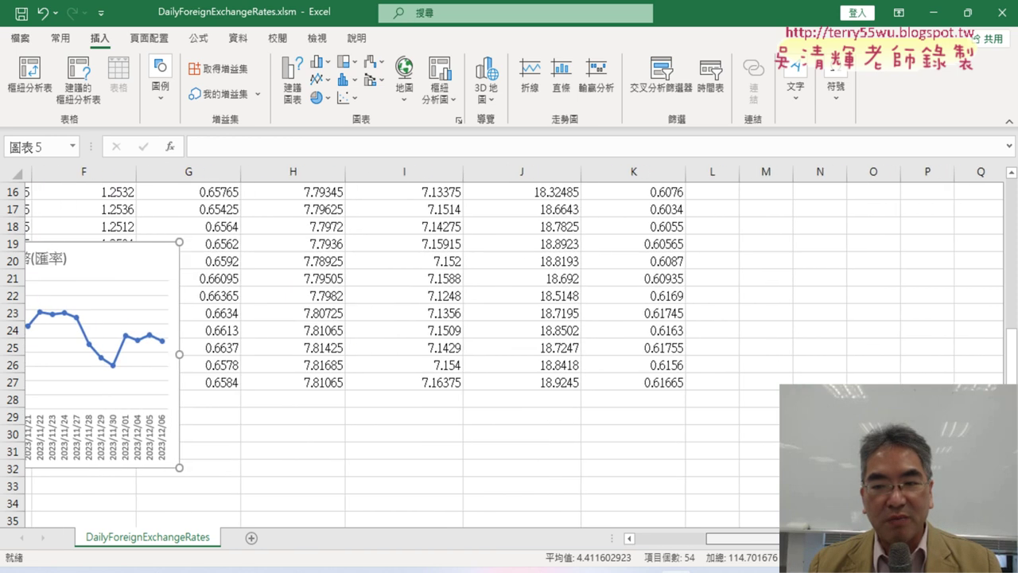
- Move the 人民幣／新台幣 chart directly below the 美元／新台幣 chart
{"action": "left_click_drag", "start_coordinate": [141, 259], "coordinate": [950, 224]}
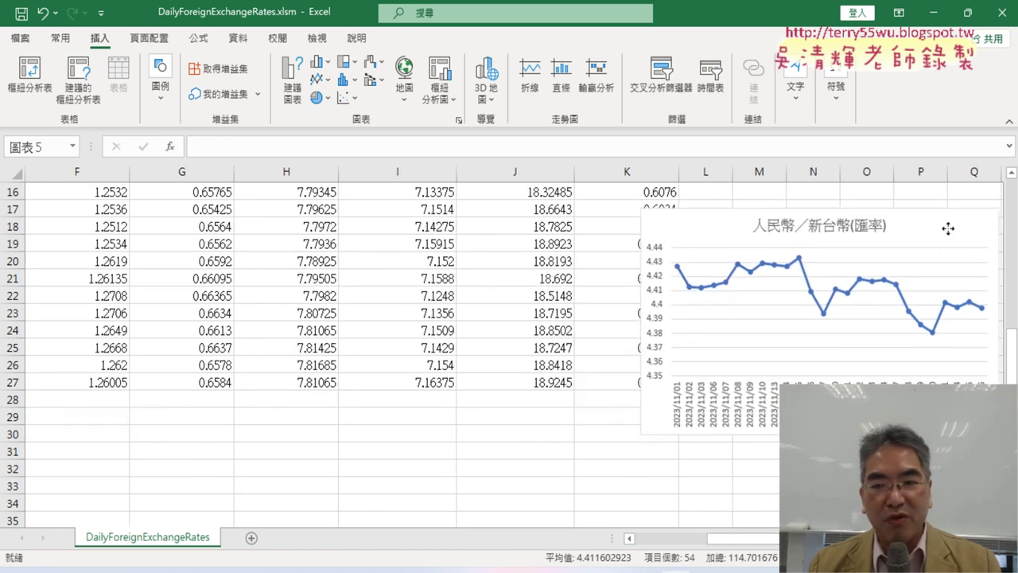
{"action": "scroll", "coordinate": [760, 427], "scroll_direction": "right", "scroll_amount": 4}
{"action": "scroll", "coordinate": [760, 427], "scroll_direction": "up", "scroll_amount": 3}
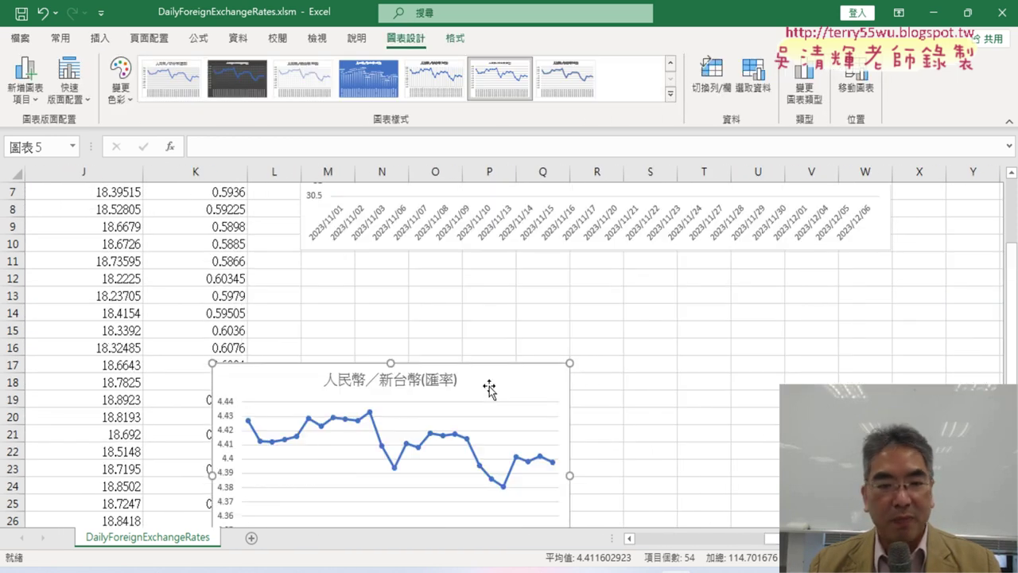
{"action": "left_click_drag", "start_coordinate": [495, 386], "coordinate": [589, 276]}
- Resize it to match the 美元／新台幣 chart's width and height
{"action": "left_click_drag", "start_coordinate": [659, 365], "coordinate": [892, 365]}
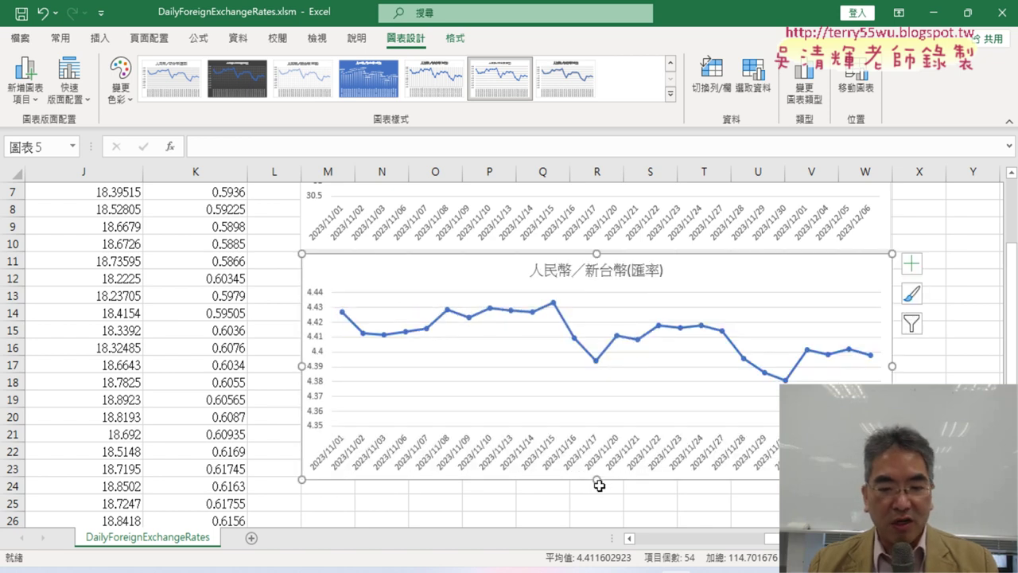
{"action": "left_click_drag", "start_coordinate": [596, 479], "coordinate": [597, 425]}
{"action": "scroll", "coordinate": [465, 302], "scroll_direction": "up", "scroll_amount": 2}
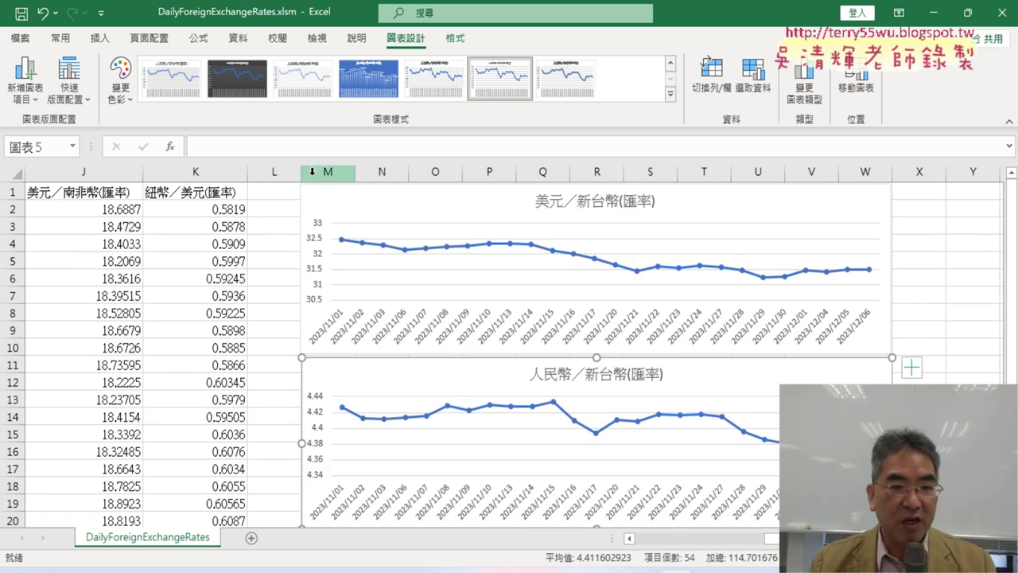
{"action": "scroll", "coordinate": [490, 366], "scroll_direction": "down", "scroll_amount": 2}
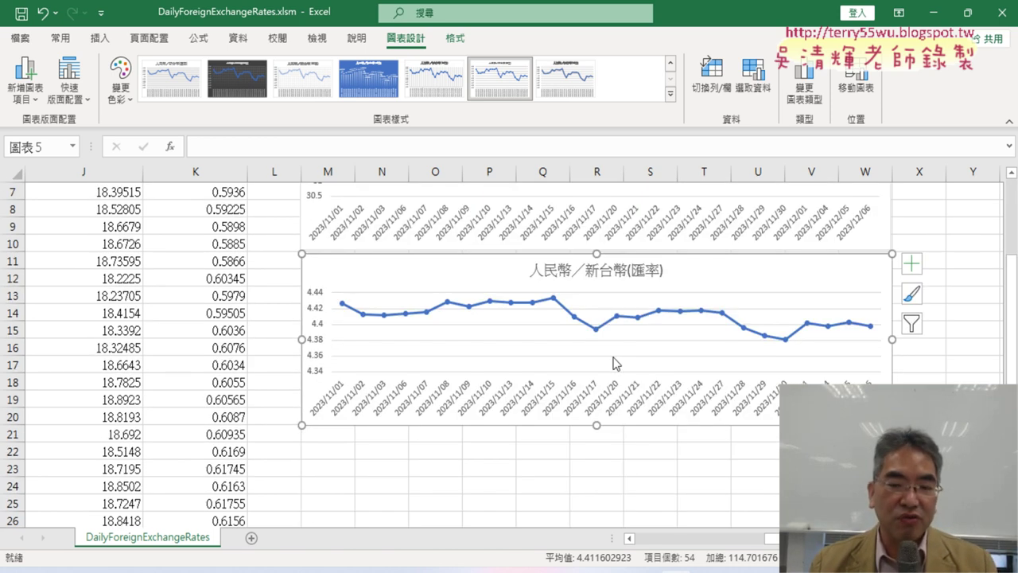
{"action": "left_click_drag", "start_coordinate": [772, 539], "coordinate": [689, 546]}
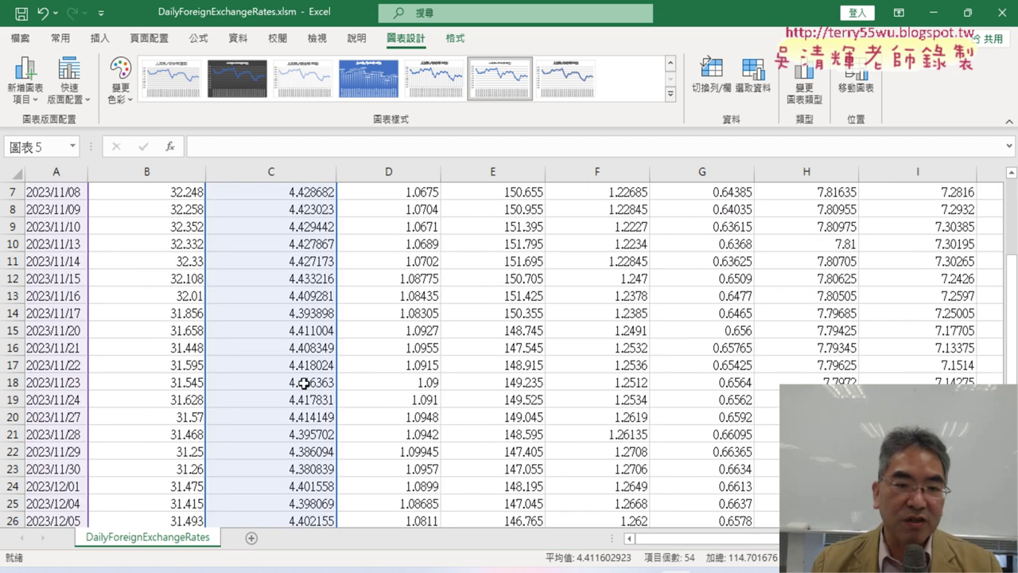
- Deselect the chart and select the dates A1:A27
{"action": "scroll", "coordinate": [270, 361], "scroll_direction": "up", "scroll_amount": 2}
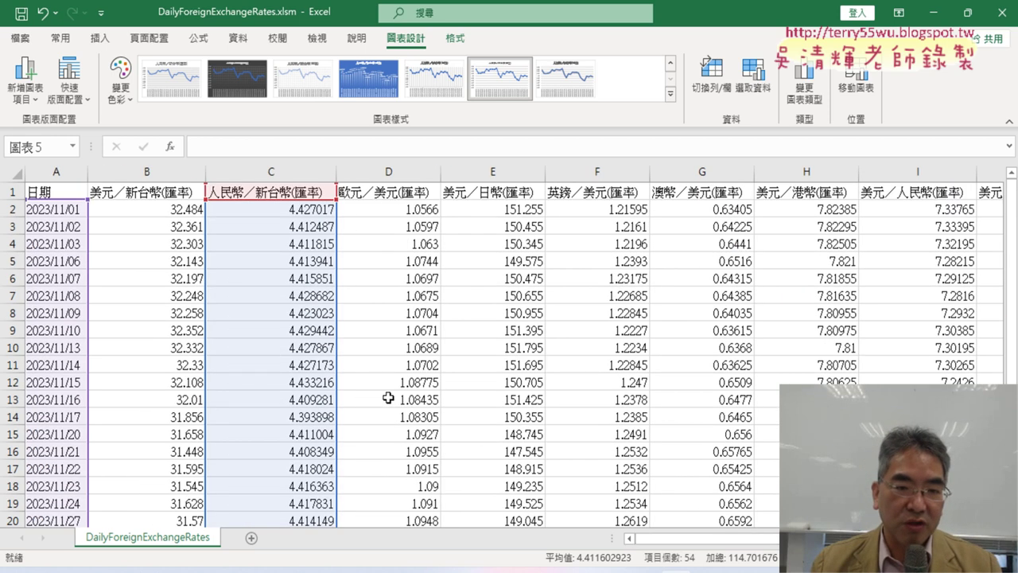
{"action": "left_click", "coordinate": [384, 368]}
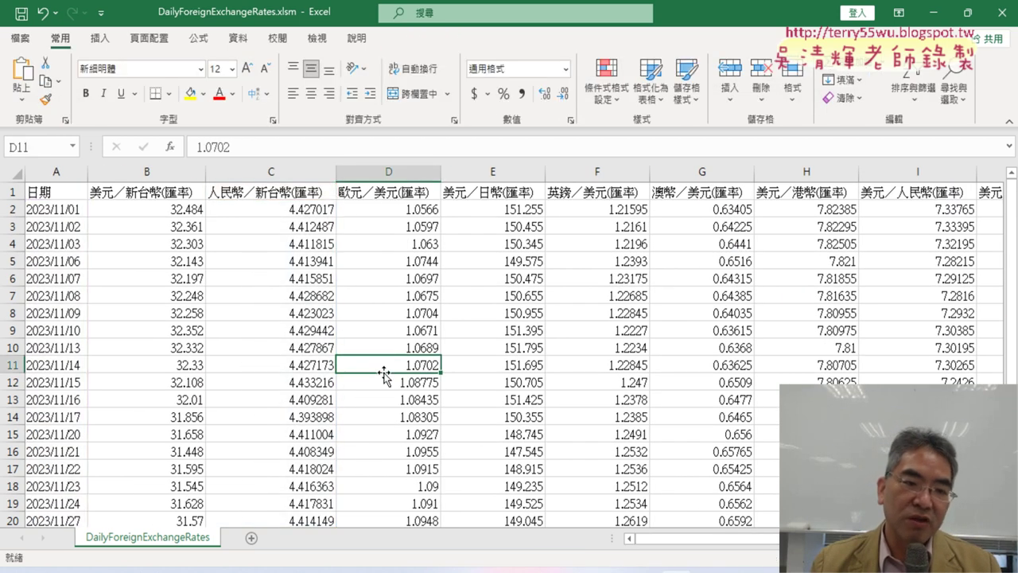
{"action": "left_click", "coordinate": [57, 192]}
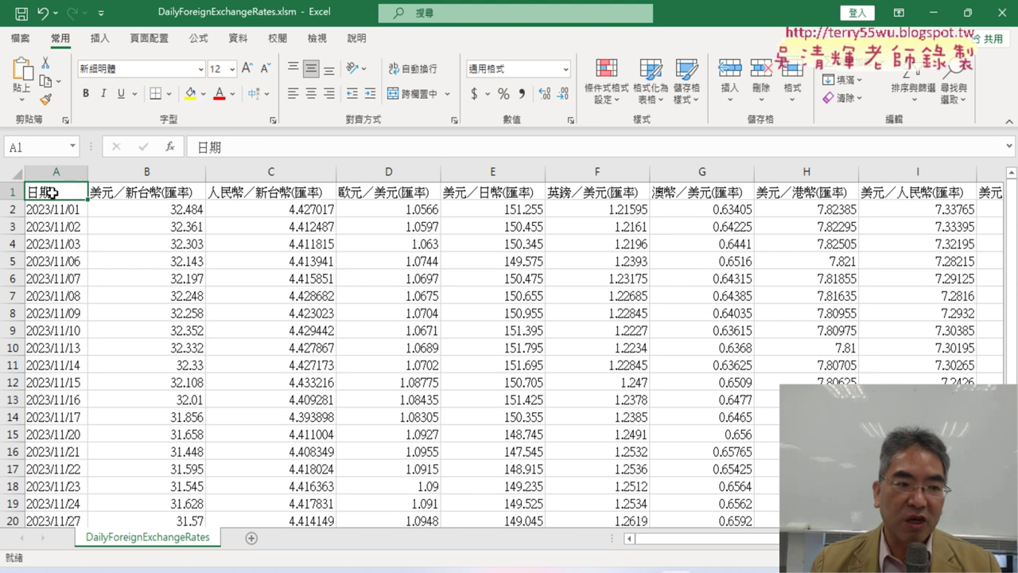
{"action": "scroll", "coordinate": [54, 278], "scroll_direction": "down", "scroll_amount": 3}
{"action": "scroll", "coordinate": [60, 295], "scroll_direction": "down", "scroll_amount": 2}
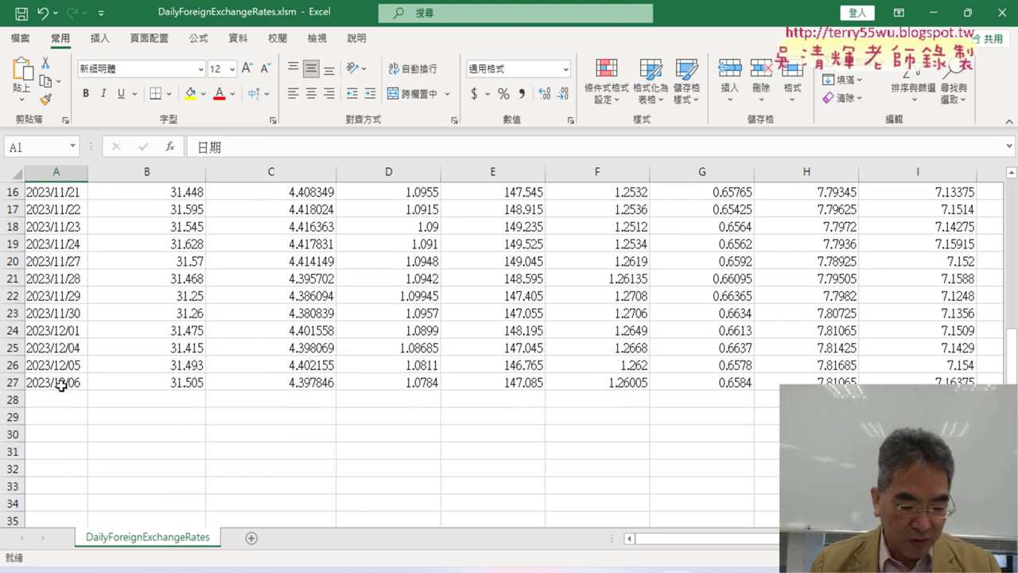
{"action": "left_click", "coordinate": [61, 385], "text": "shift"}
{"action": "scroll", "coordinate": [61, 385], "scroll_direction": "up", "scroll_amount": 5}
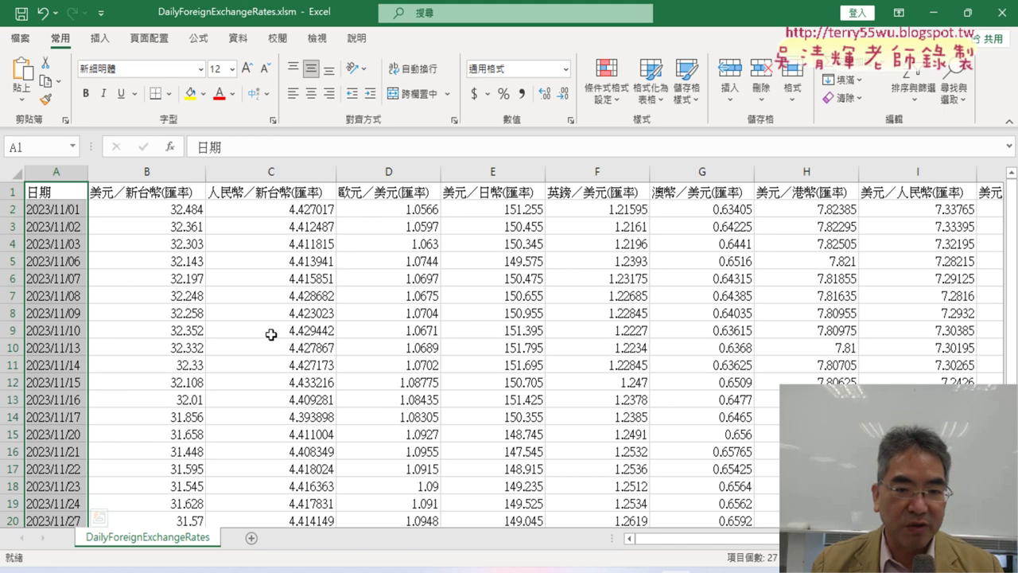
- Add the 歐元/美元(匯率) rates D1:D27 to the selection and switch to Insert
{"action": "left_click", "coordinate": [405, 192], "text": "ctrl"}
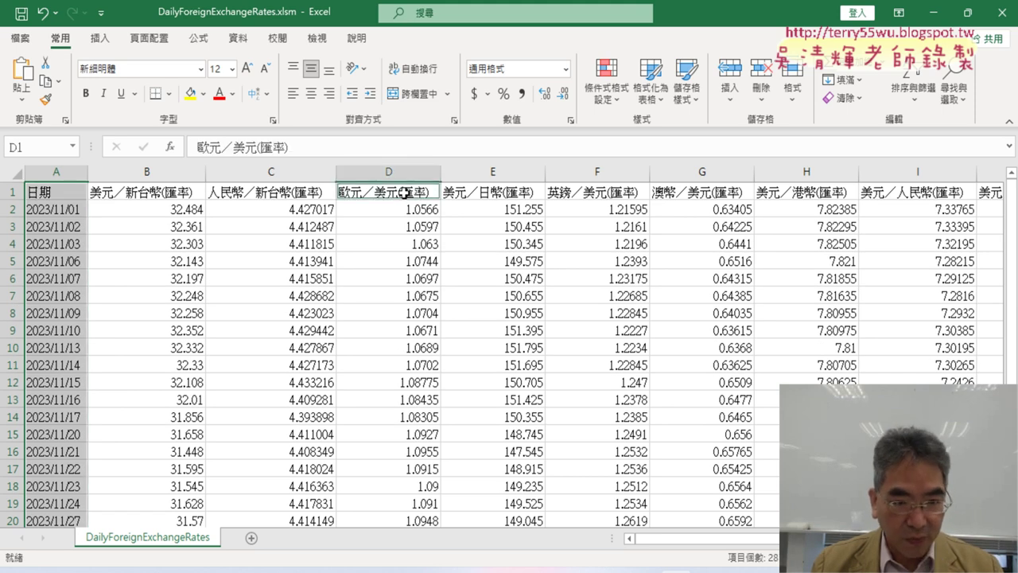
{"action": "scroll", "coordinate": [405, 320], "scroll_direction": "down", "scroll_amount": 4}
{"action": "scroll", "coordinate": [414, 326], "scroll_direction": "down", "scroll_amount": 2}
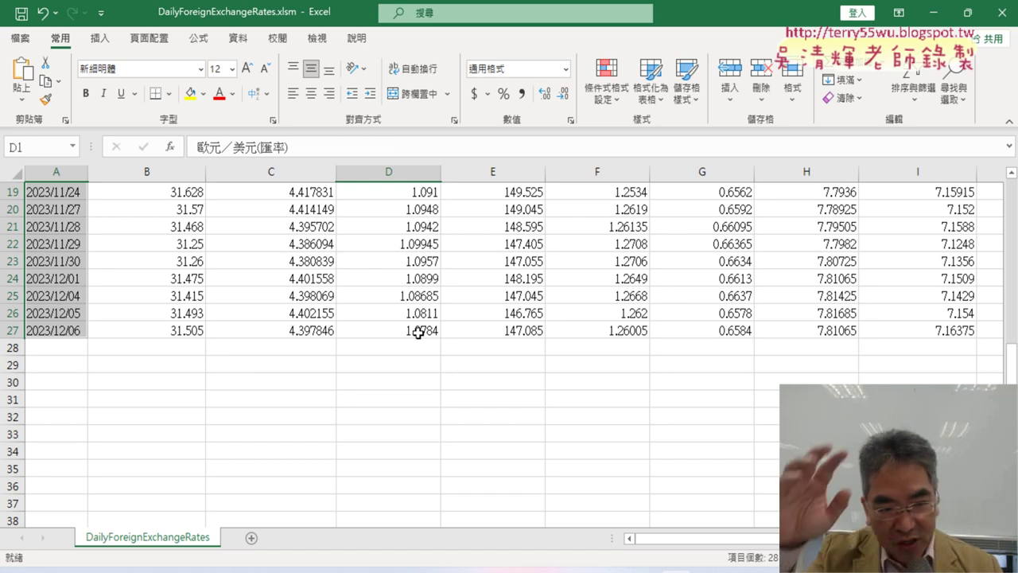
{"action": "left_click", "coordinate": [419, 333], "text": "shift"}
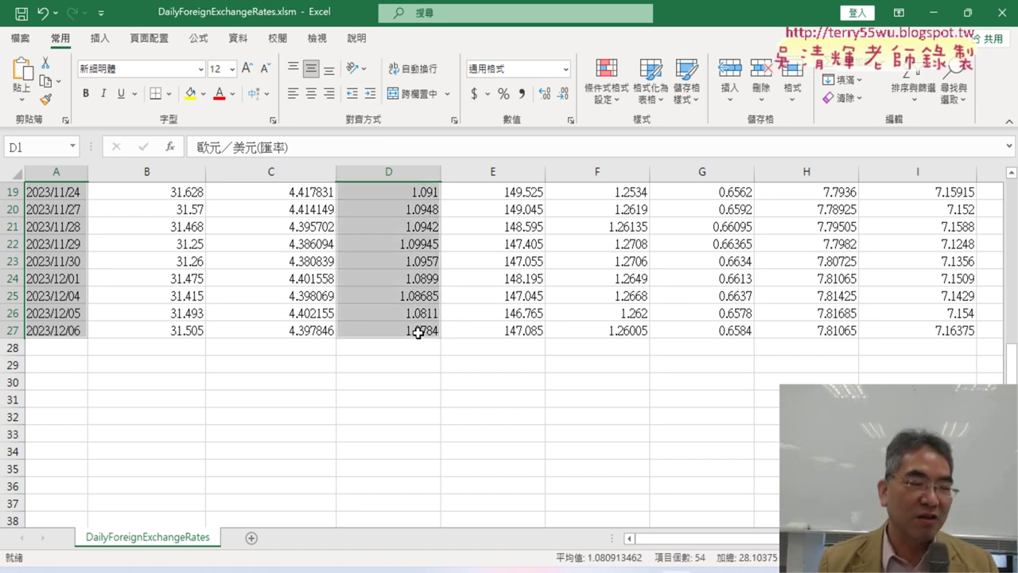
{"action": "scroll", "coordinate": [419, 333], "scroll_direction": "up", "scroll_amount": 6}
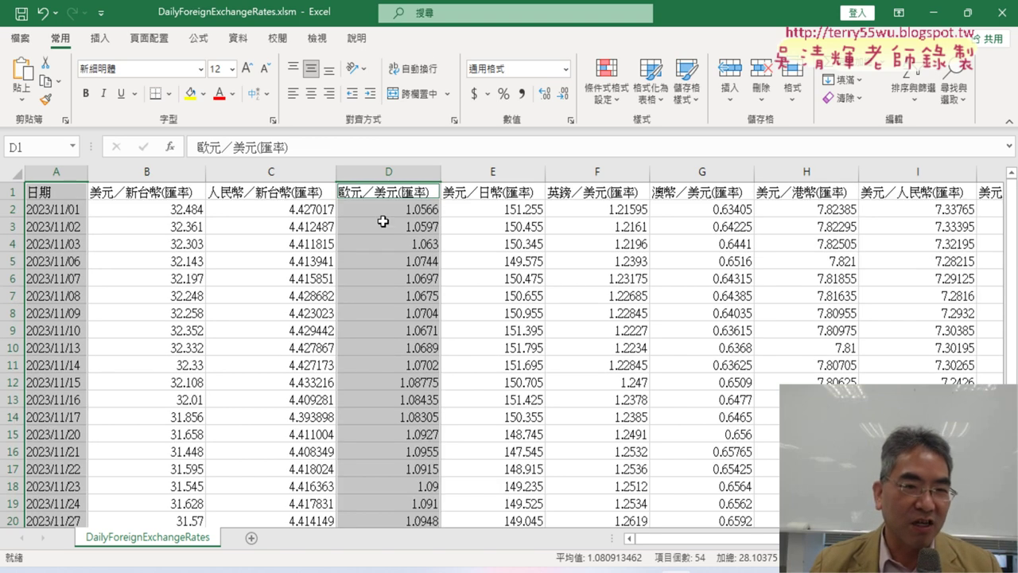
{"action": "left_click", "coordinate": [100, 38]}
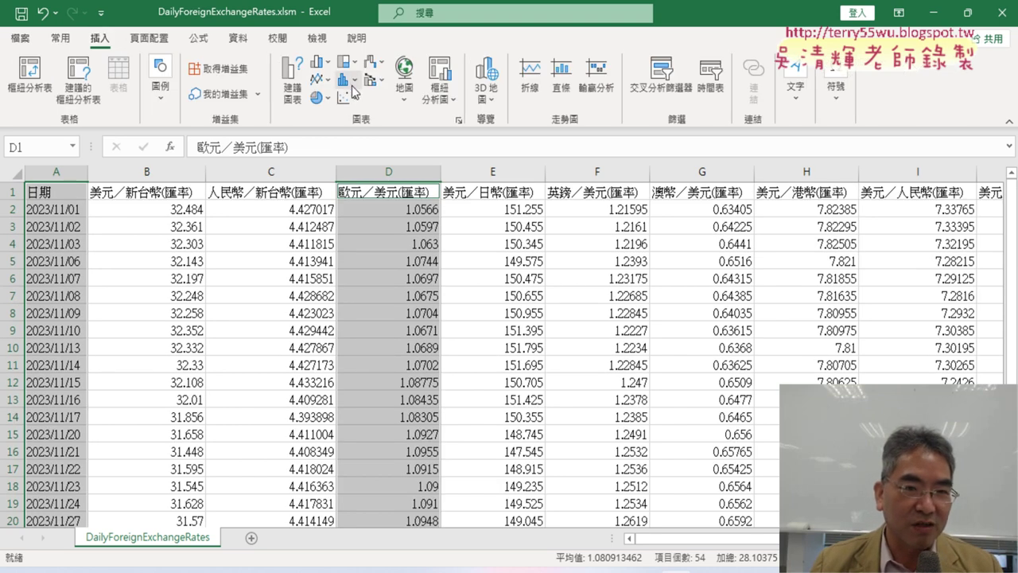
- Insert a Line with Markers chart of the 歐元/美元(匯率) rates
{"action": "left_click", "coordinate": [319, 79]}
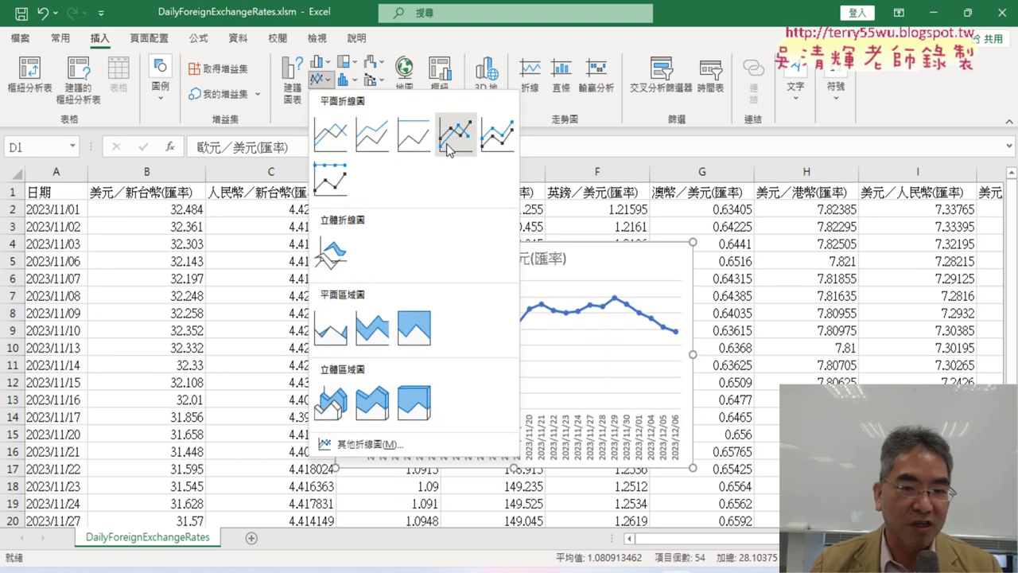
{"action": "left_click", "coordinate": [448, 149]}
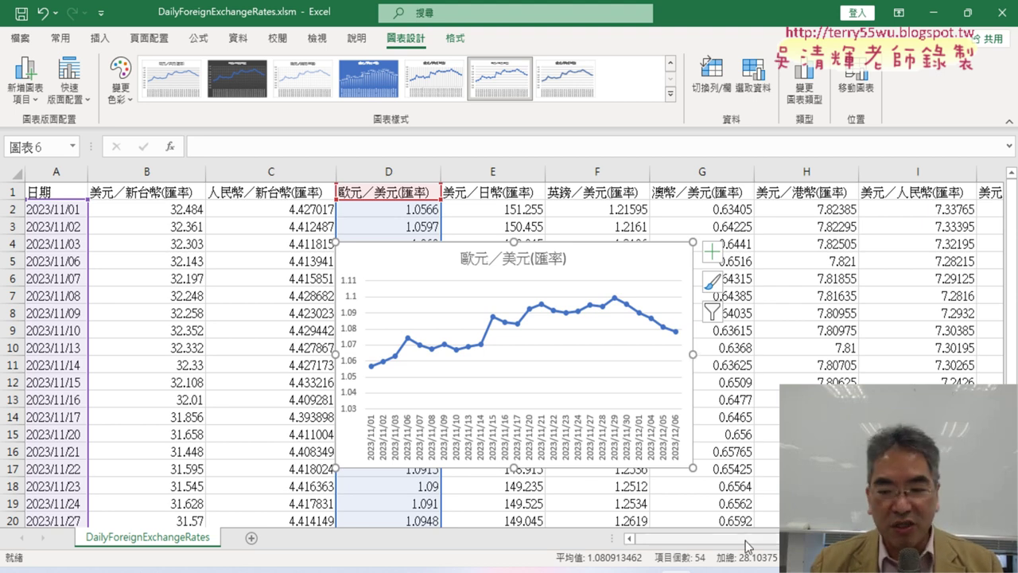
- Move the 歐元/美元 chart directly under the 人民幣/新台幣 chart
{"action": "scroll", "coordinate": [509, 358], "scroll_direction": "right", "scroll_amount": 4}
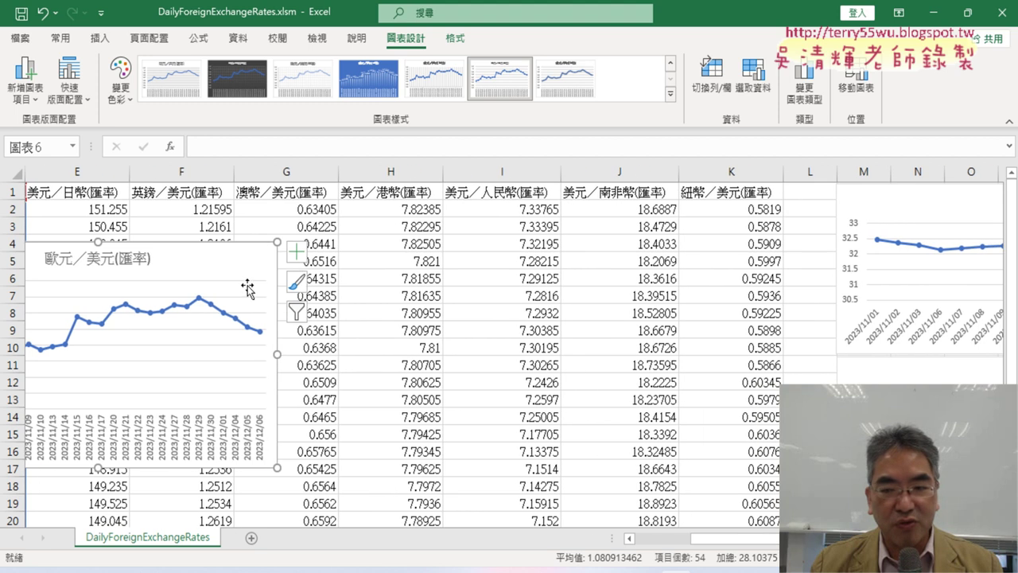
{"action": "left_click", "coordinate": [247, 288]}
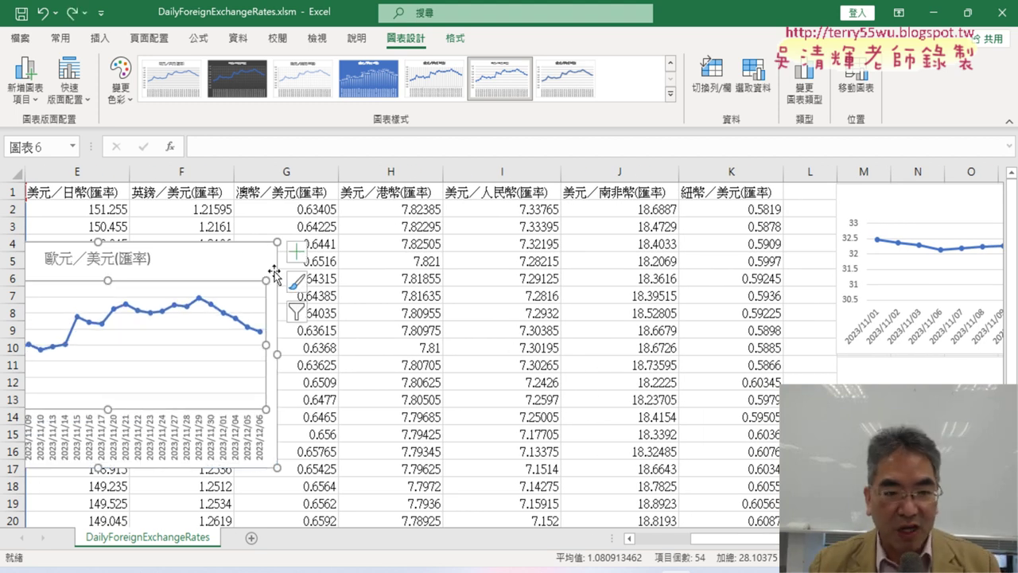
{"action": "left_click_drag", "start_coordinate": [236, 254], "coordinate": [897, 370]}
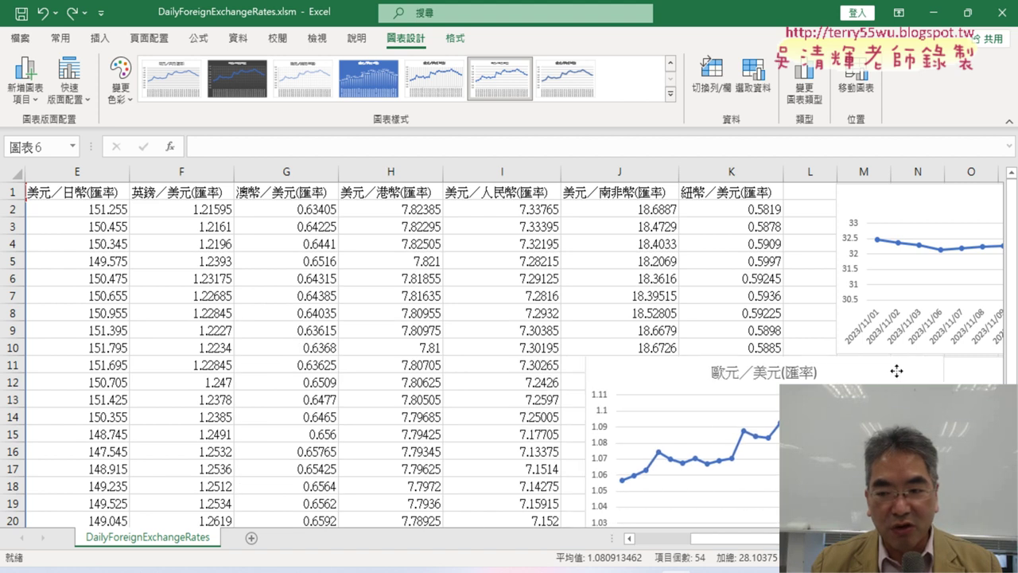
{"action": "scroll", "coordinate": [509, 342], "scroll_direction": "right", "scroll_amount": 5}
{"action": "scroll", "coordinate": [509, 342], "scroll_direction": "down", "scroll_amount": 3}
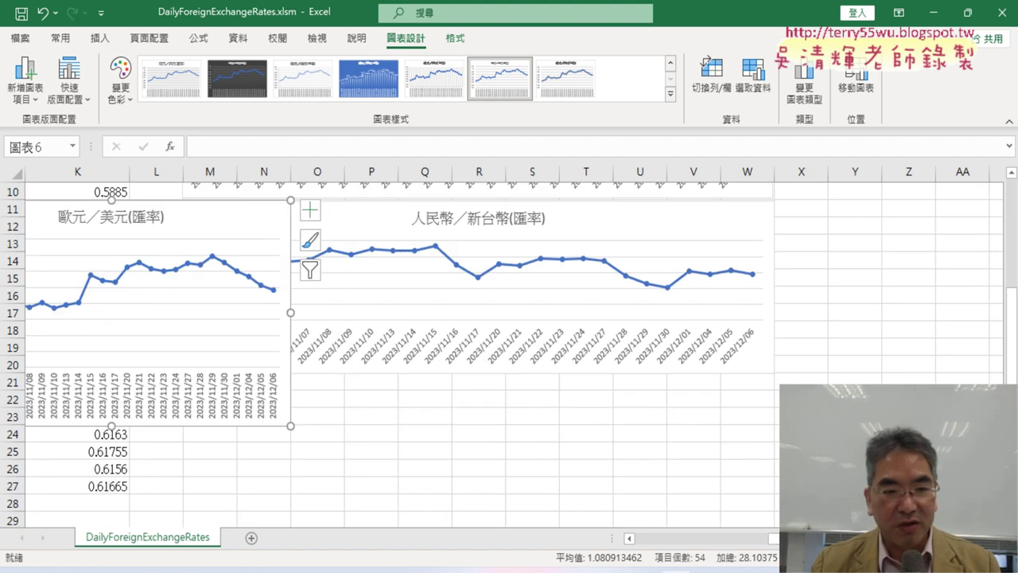
{"action": "left_click_drag", "start_coordinate": [260, 226], "coordinate": [512, 399]}
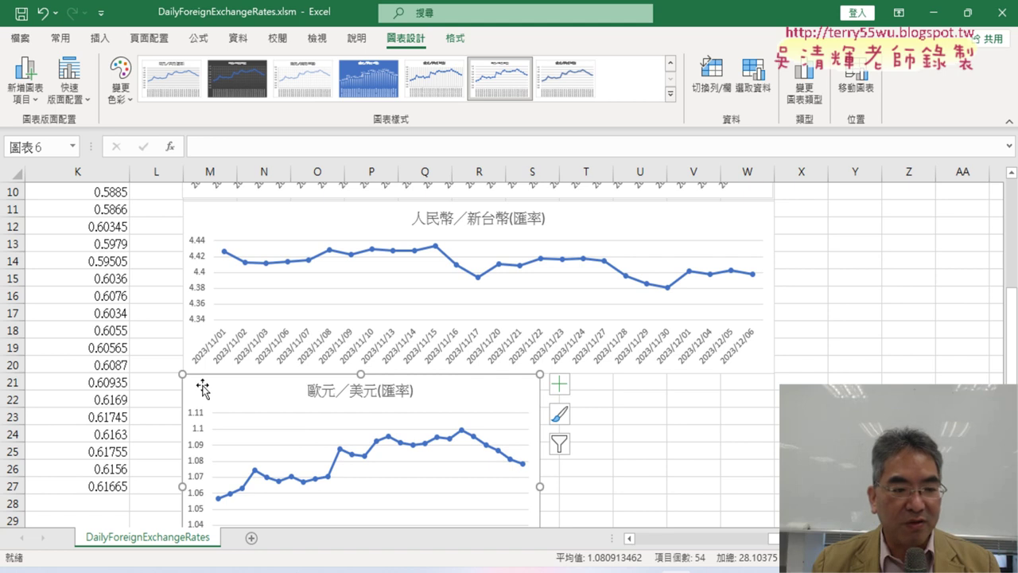
- Widen it to match the chart above and reduce its height
{"action": "left_click_drag", "start_coordinate": [542, 486], "coordinate": [773, 488]}
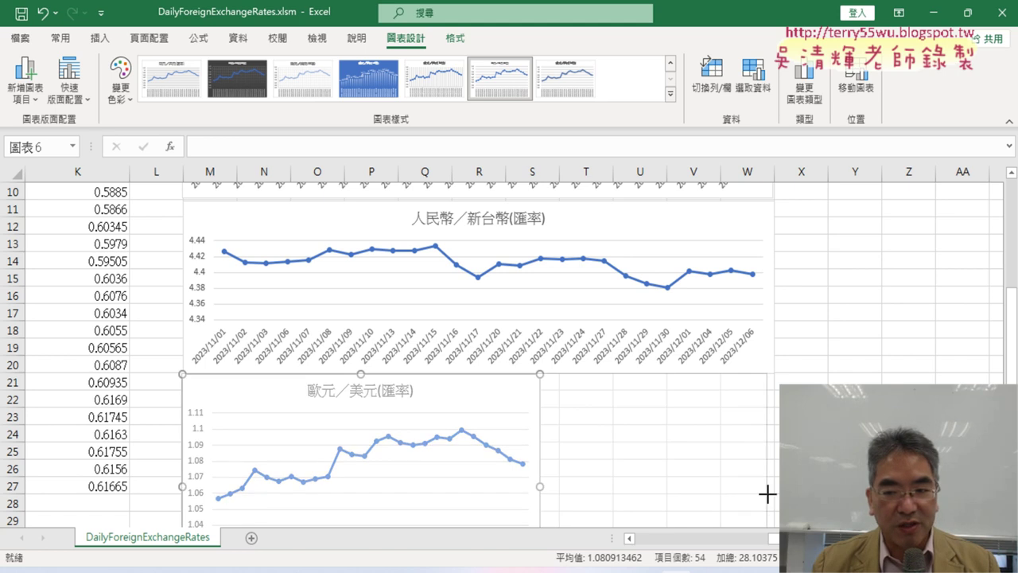
{"action": "scroll", "coordinate": [773, 491], "scroll_direction": "down", "scroll_amount": 2}
{"action": "scroll", "coordinate": [773, 491], "scroll_direction": "down", "scroll_amount": 1}
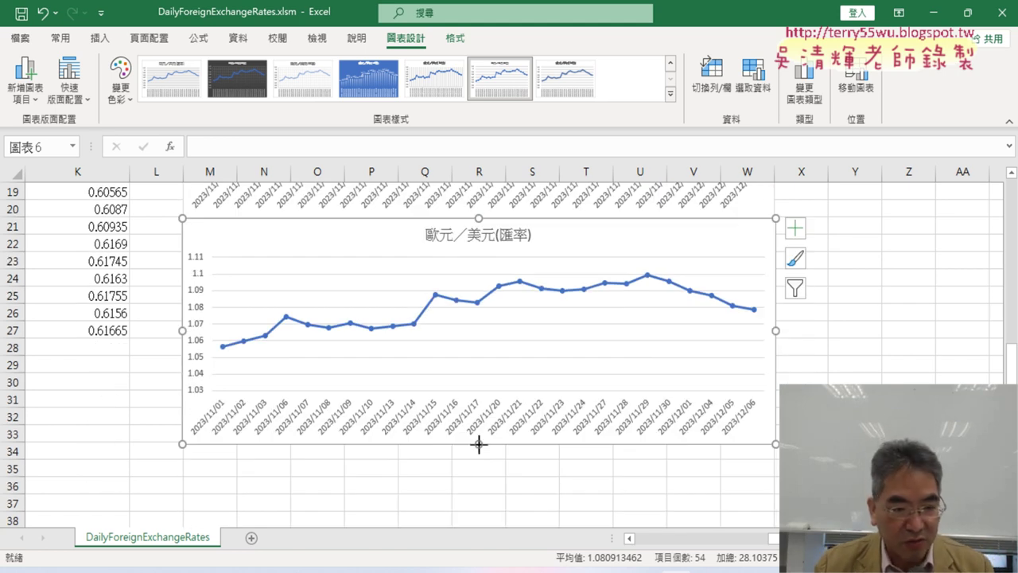
{"action": "mouse_move", "coordinate": [478, 443]}
{"action": "left_mouse_down"}
{"action": "mouse_move", "coordinate": [478, 382]}
{"action": "mouse_move", "coordinate": [474, 398]}
{"action": "left_mouse_up"}
{"action": "scroll", "coordinate": [470, 413], "scroll_direction": "up", "scroll_amount": 3}
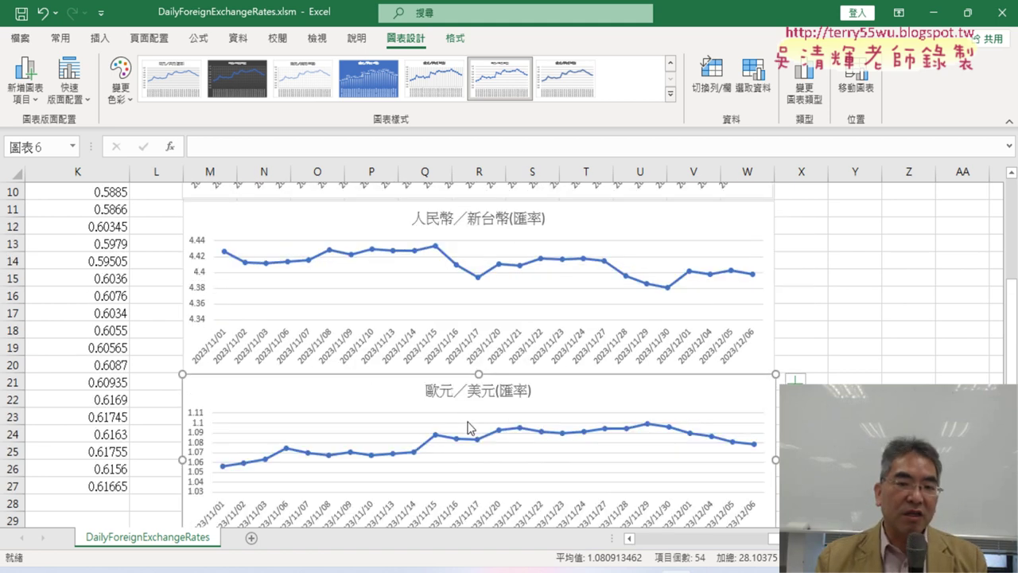
{"action": "scroll", "coordinate": [469, 414], "scroll_direction": "up", "scroll_amount": 3}
{"action": "scroll", "coordinate": [775, 539], "scroll_direction": "left", "scroll_amount": 5}
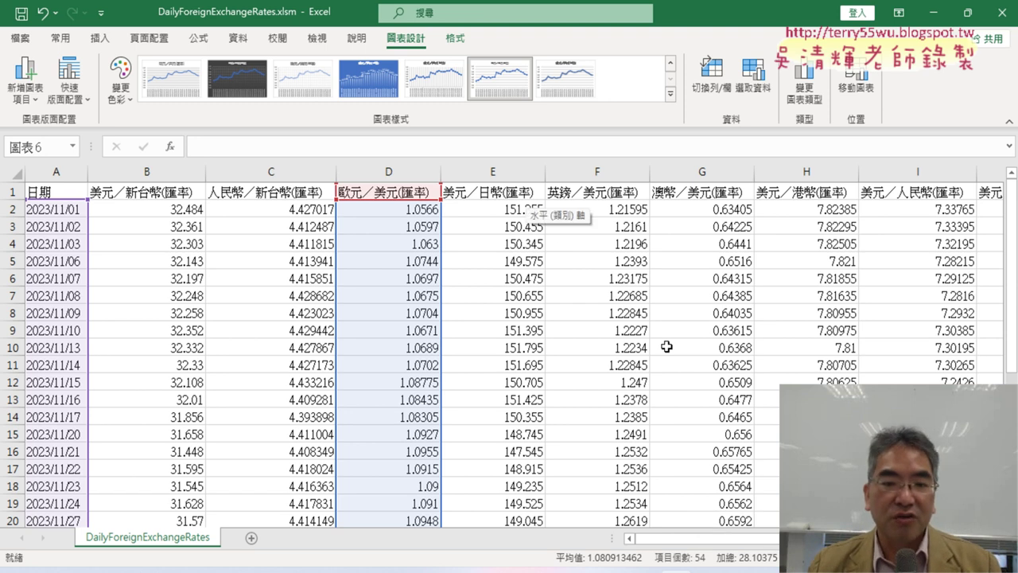
{"action": "scroll", "coordinate": [749, 546], "scroll_direction": "right", "scroll_amount": 5}
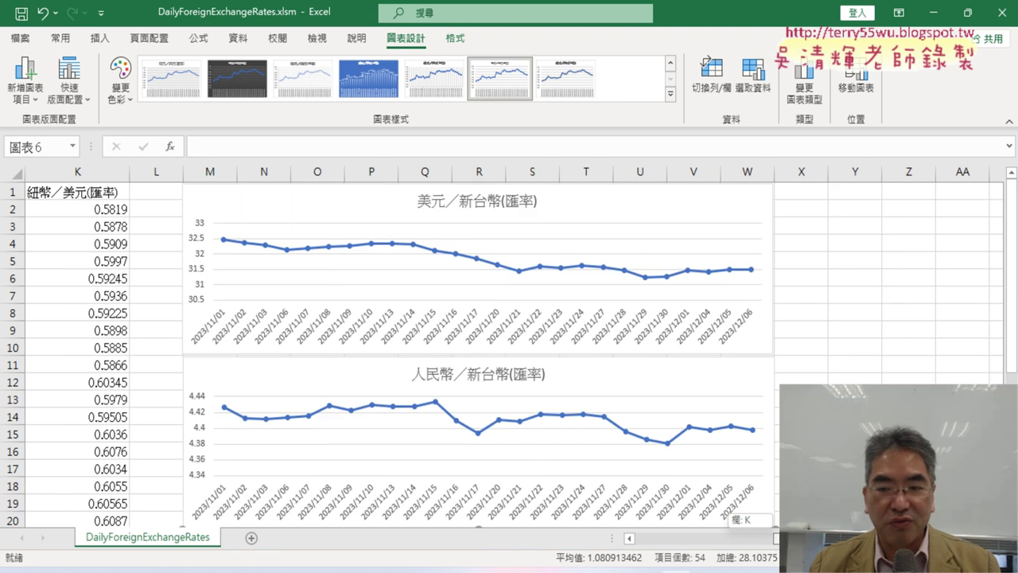
{"action": "scroll", "coordinate": [509, 349], "scroll_direction": "down", "scroll_amount": 3}
{"action": "scroll", "coordinate": [509, 350], "scroll_direction": "down", "scroll_amount": 1}
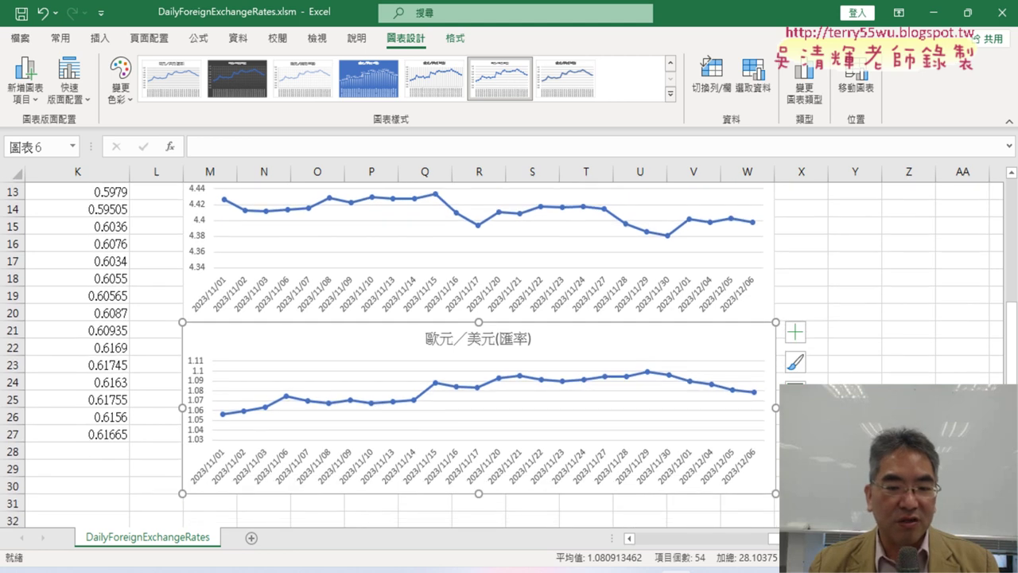
{"action": "scroll", "coordinate": [509, 350], "scroll_direction": "down", "scroll_amount": 2}
{"action": "scroll", "coordinate": [509, 350], "scroll_direction": "down", "scroll_amount": 1}
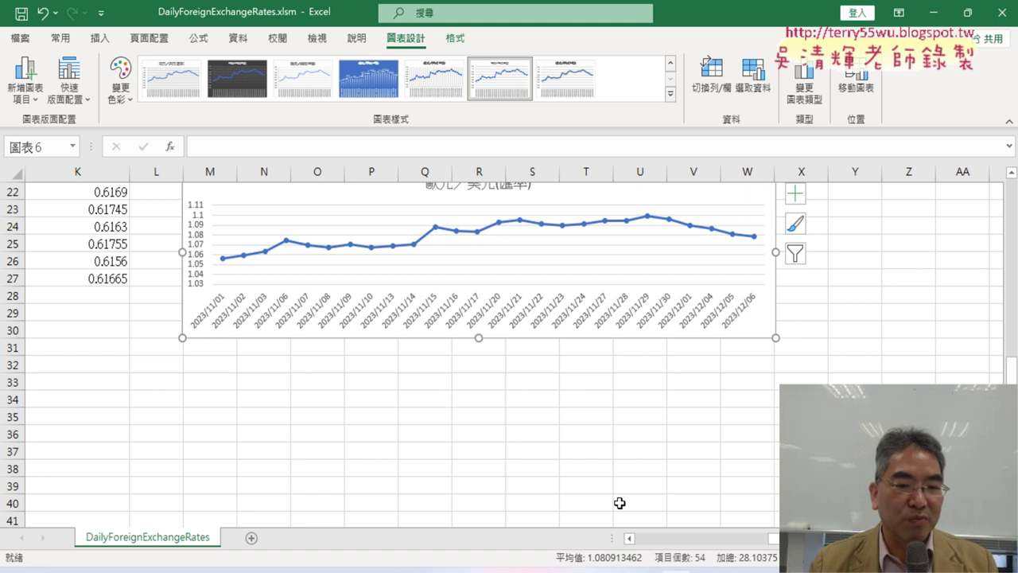
{"action": "scroll", "coordinate": [620, 503], "scroll_direction": "up", "scroll_amount": 7}
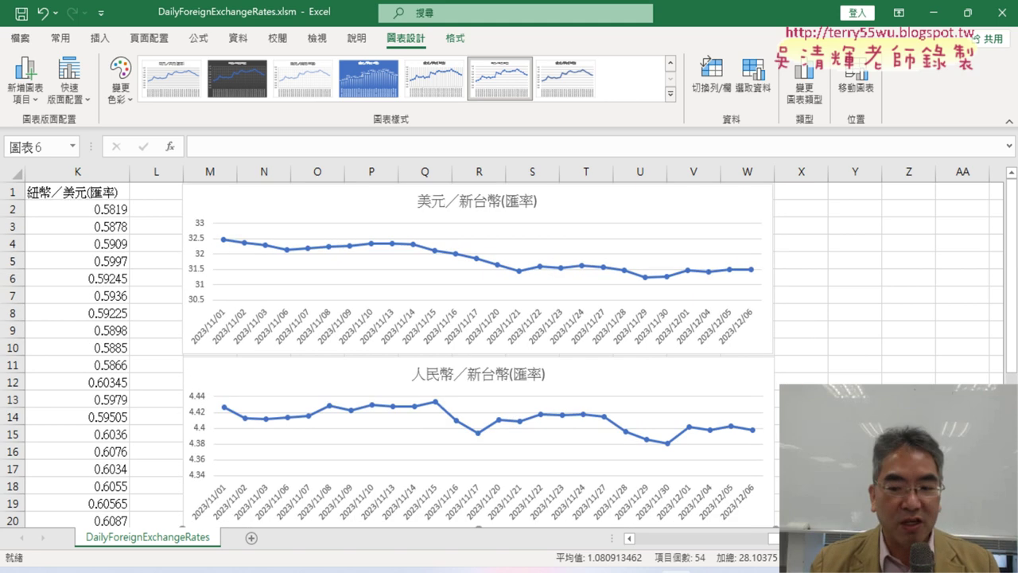
{"action": "scroll", "coordinate": [619, 503], "scroll_direction": "left", "scroll_amount": 5}
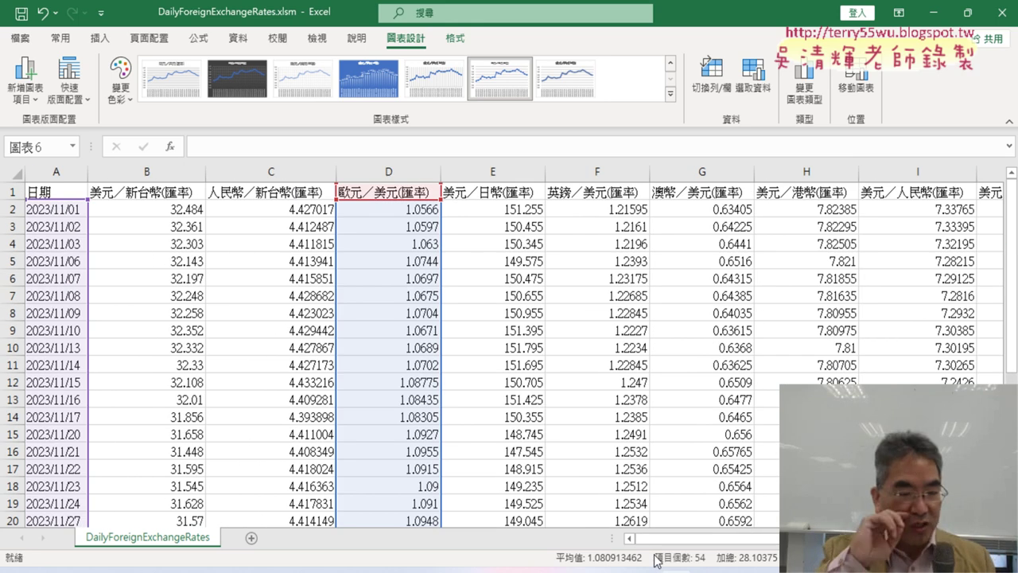